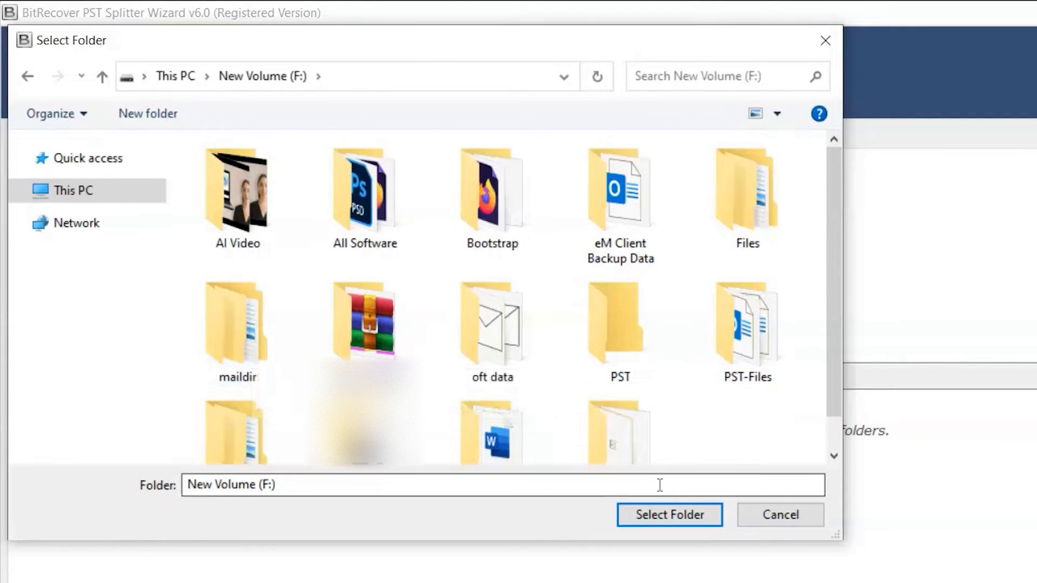
# - Cancel the Select Folder dialog without choosing a folder on New Volume (F:)
pyautogui.click(741, 515)
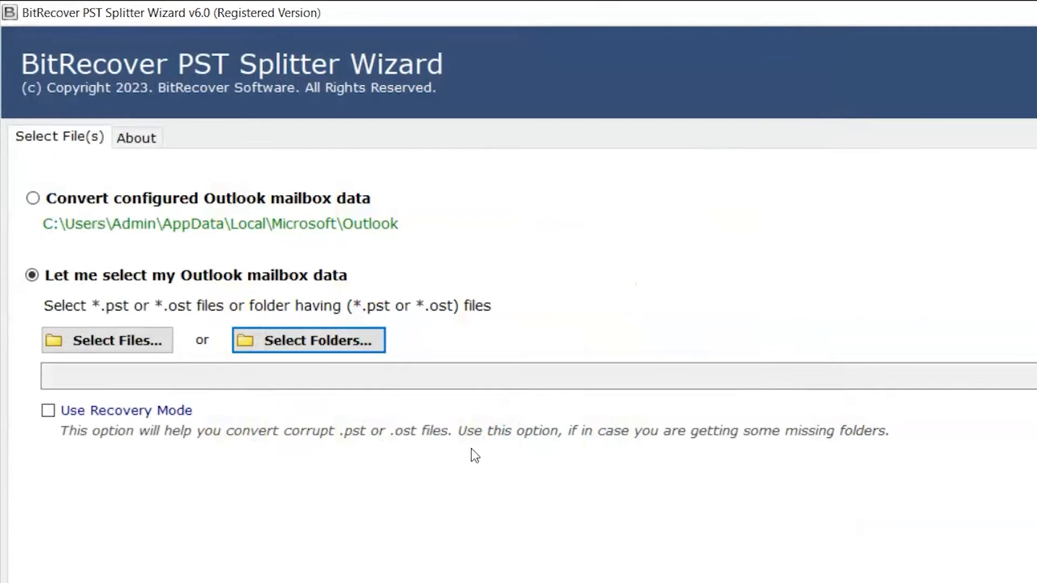
# - Load all three PST files from F:\PST-Files and enable Use Recovery Mode
pyautogui.click(157, 351)
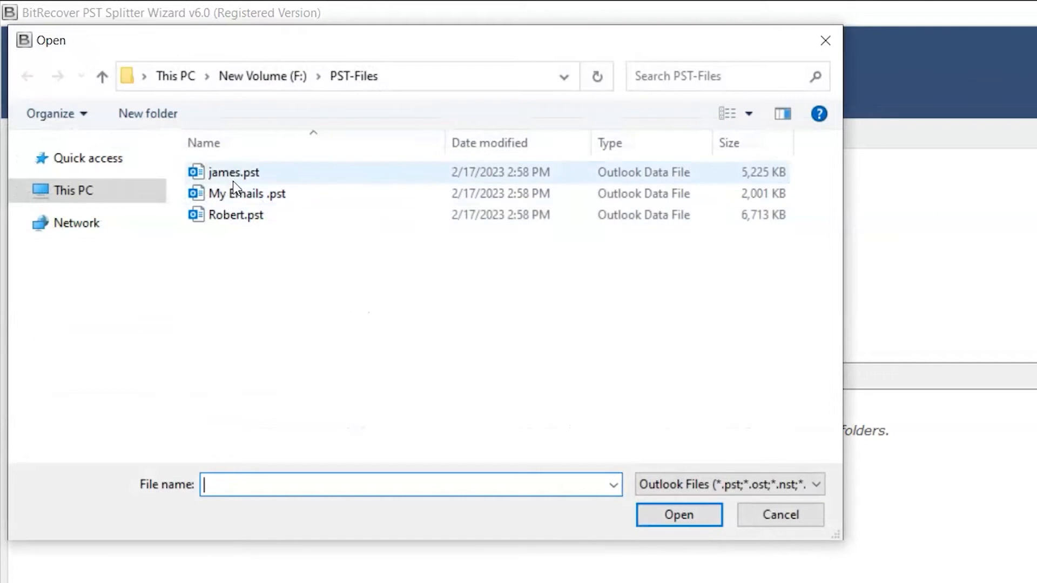
pyautogui.click(238, 172)
pyautogui.keyDown('ctrl'); pyautogui.click(240, 194); pyautogui.keyUp('ctrl')
pyautogui.keyDown('ctrl'); pyautogui.click(241, 214); pyautogui.keyUp('ctrl')
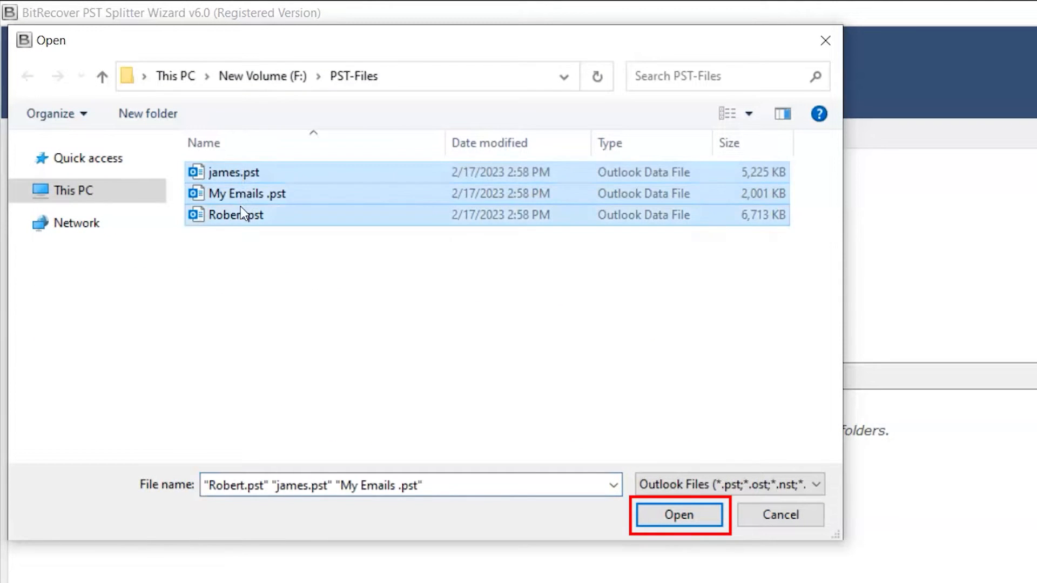
pyautogui.click(644, 518)
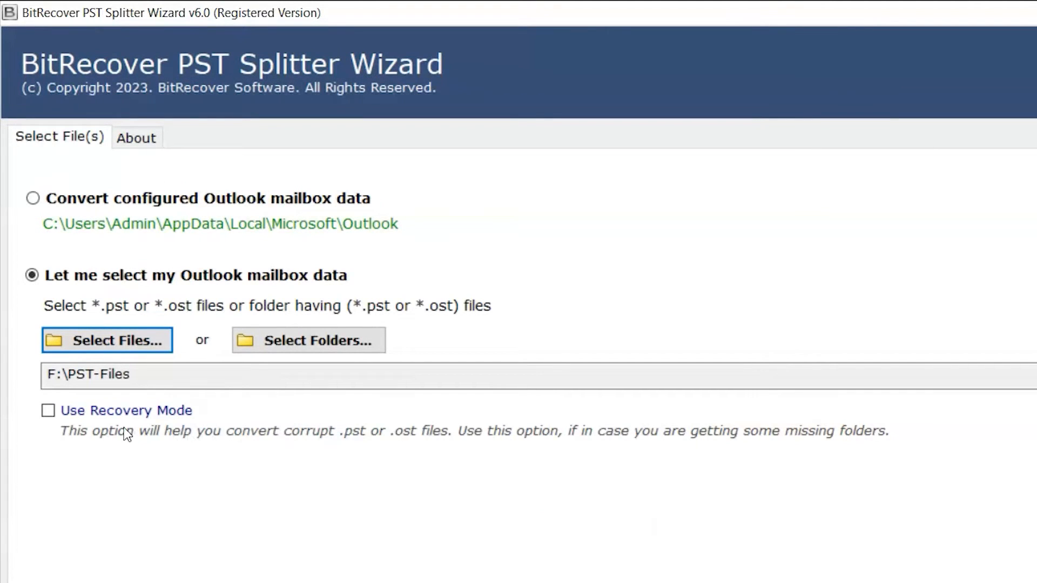
pyautogui.click(50, 411)
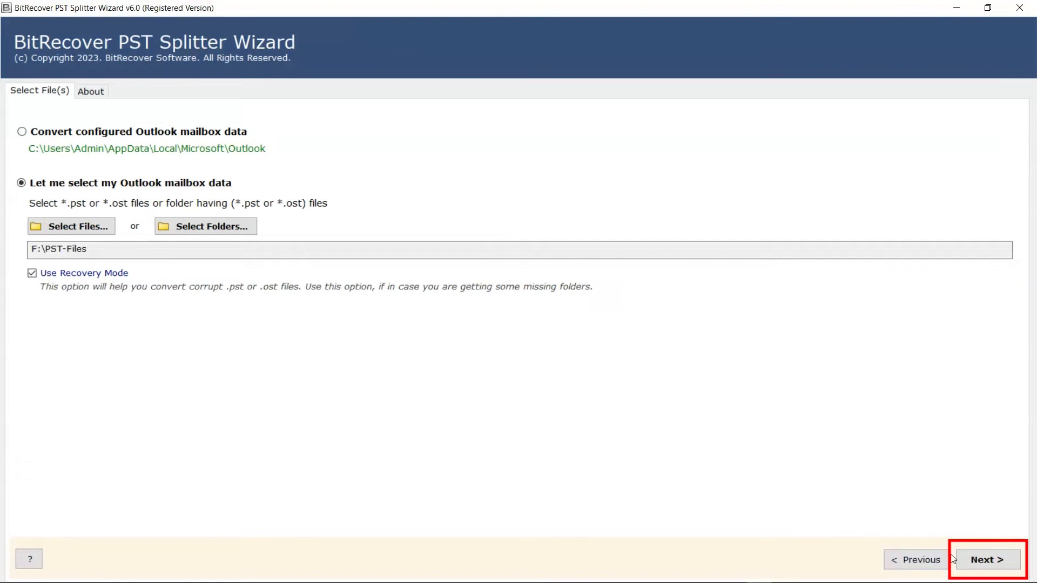
pyautogui.click(957, 560)
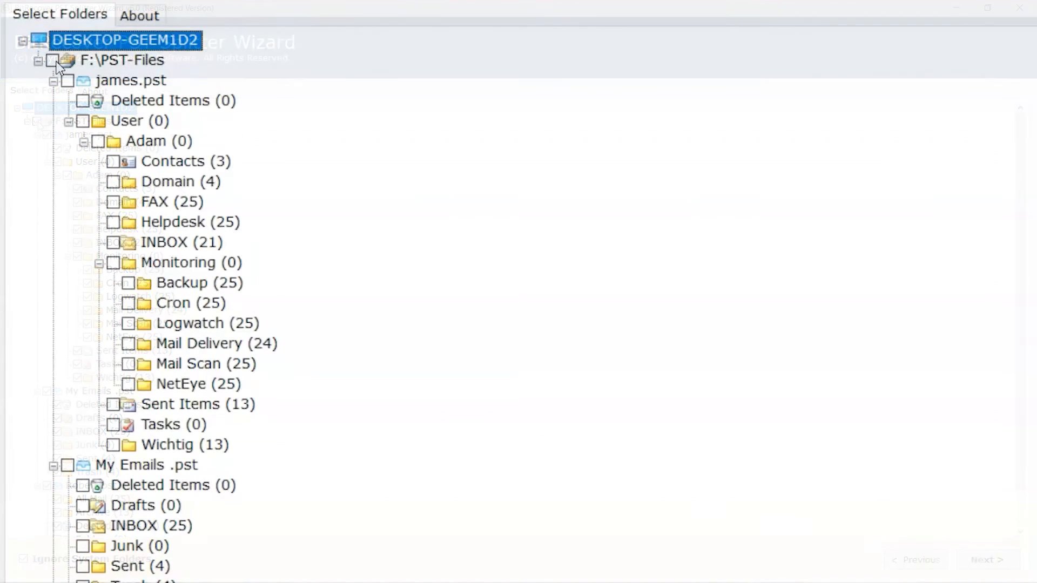
# - Check the F:\PST-Files root so every folder in james.pst, My Emails .pst and Robert.pst is included
pyautogui.click(53, 61)
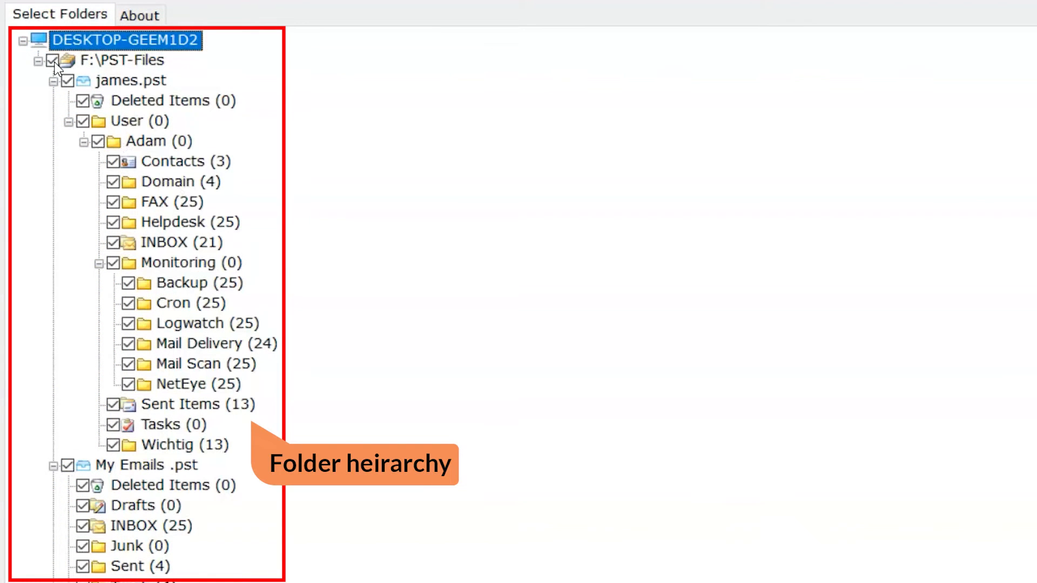
pyautogui.click(83, 101)
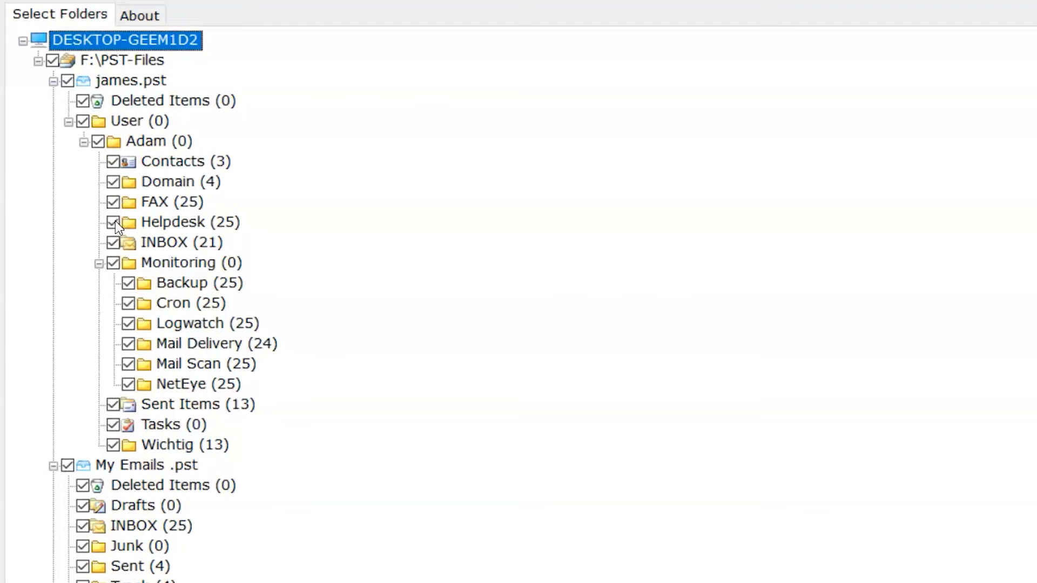
pyautogui.scroll(-1, 602, 460)
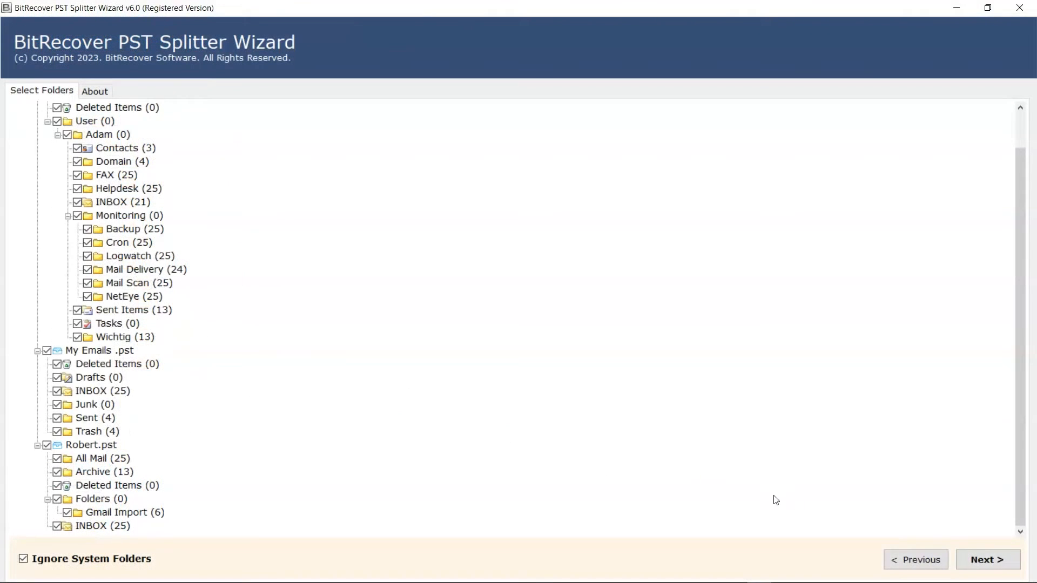
pyautogui.click(963, 558)
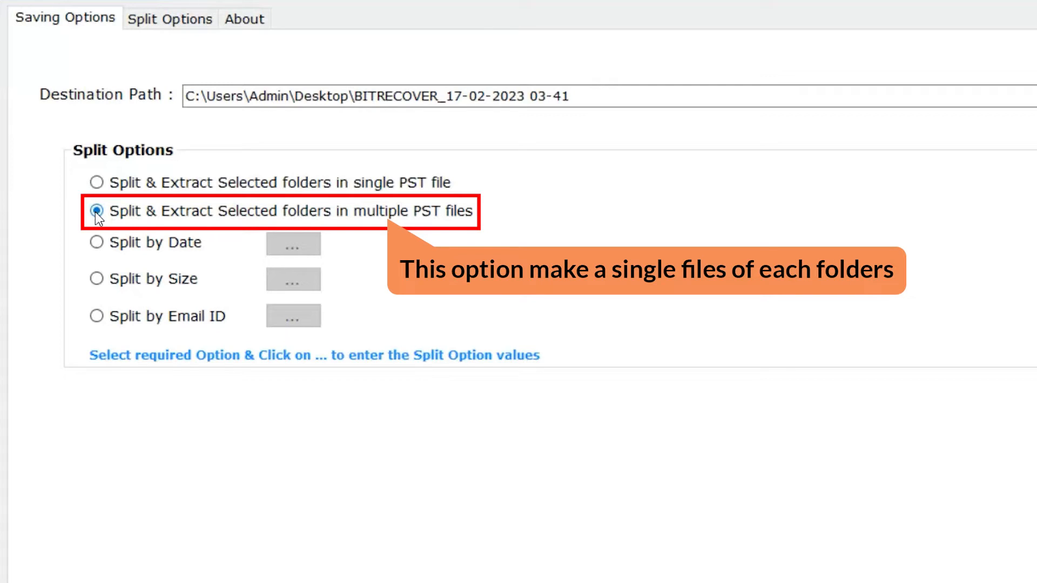
# - Choose Split by Date and review its February 17, 2023 date-range pickers in Split Options
pyautogui.click(96, 243)
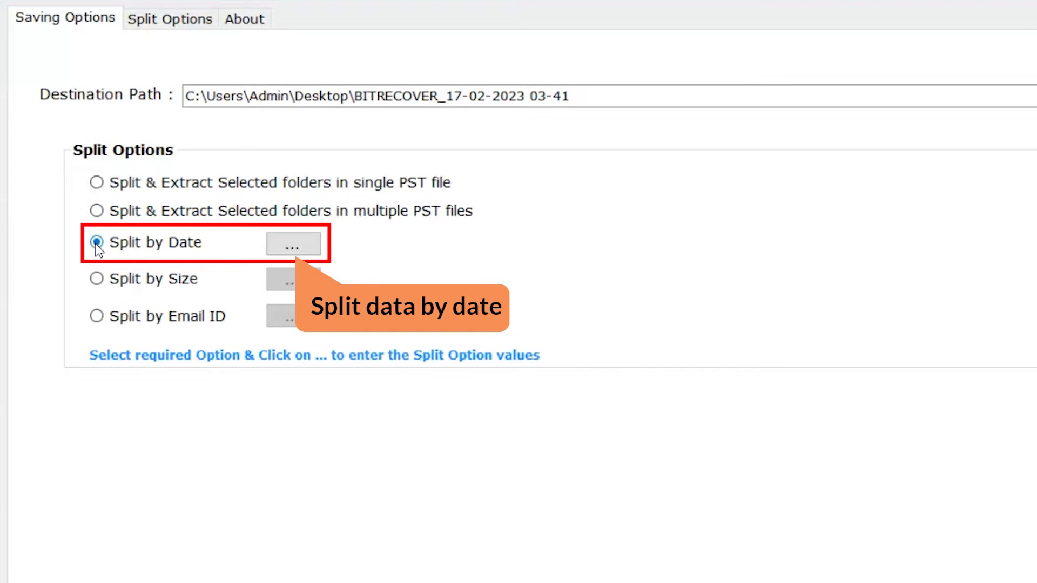
pyautogui.click(292, 245)
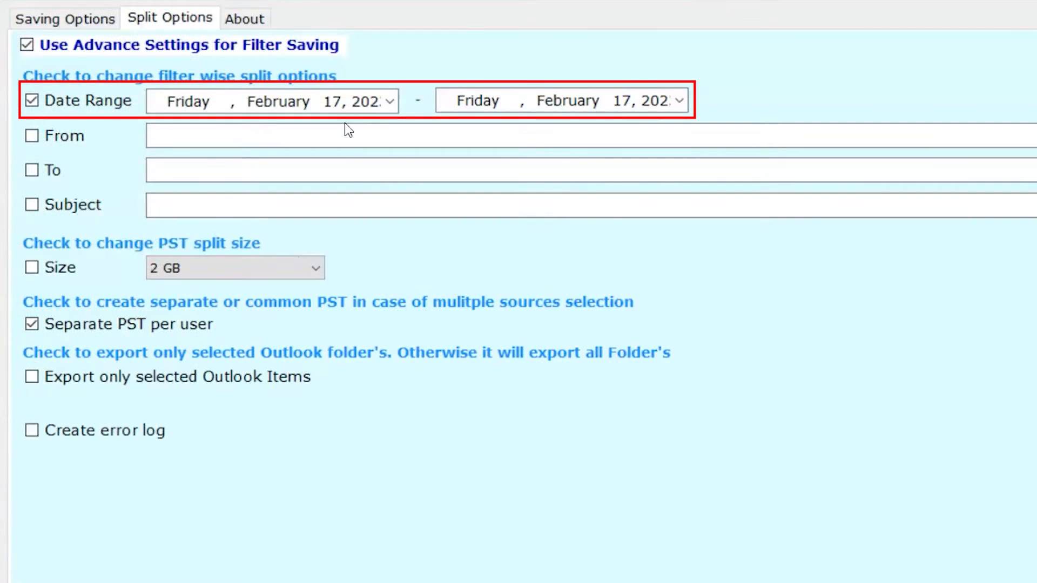
pyautogui.click(259, 147)
pyautogui.click(390, 103)
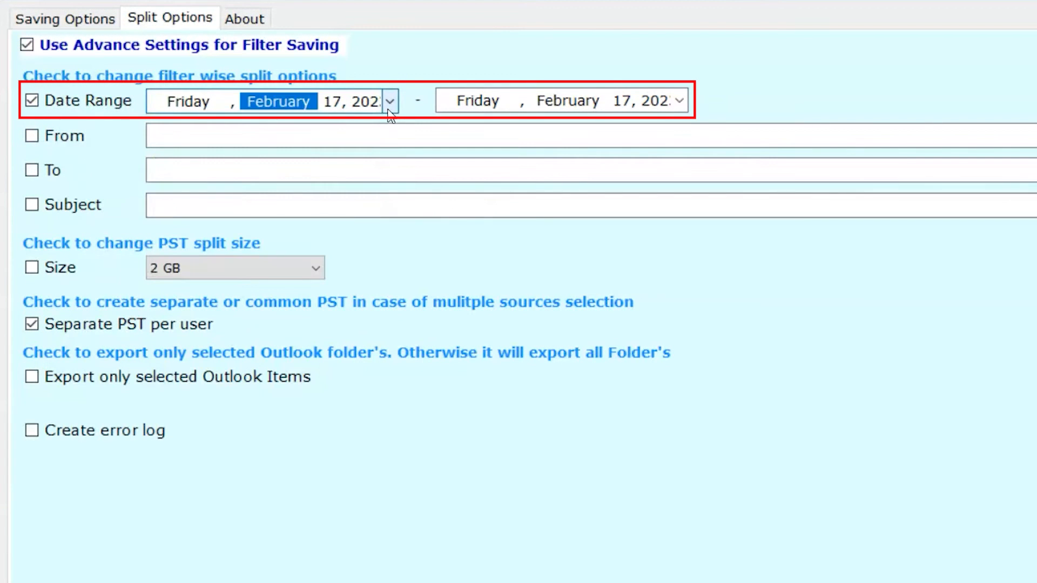
pyautogui.click(679, 101)
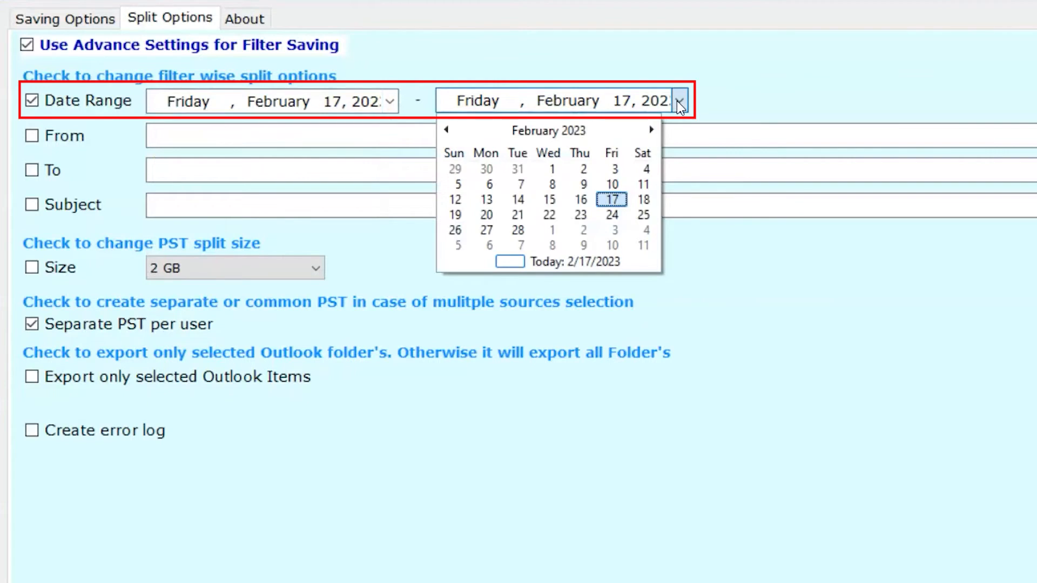
pyautogui.click(679, 102)
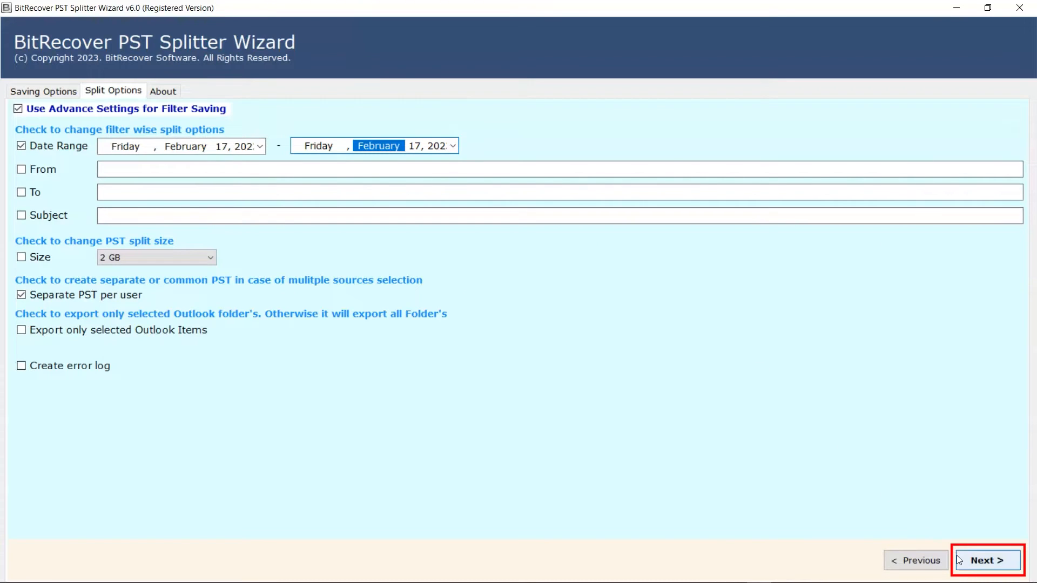
pyautogui.click(958, 560)
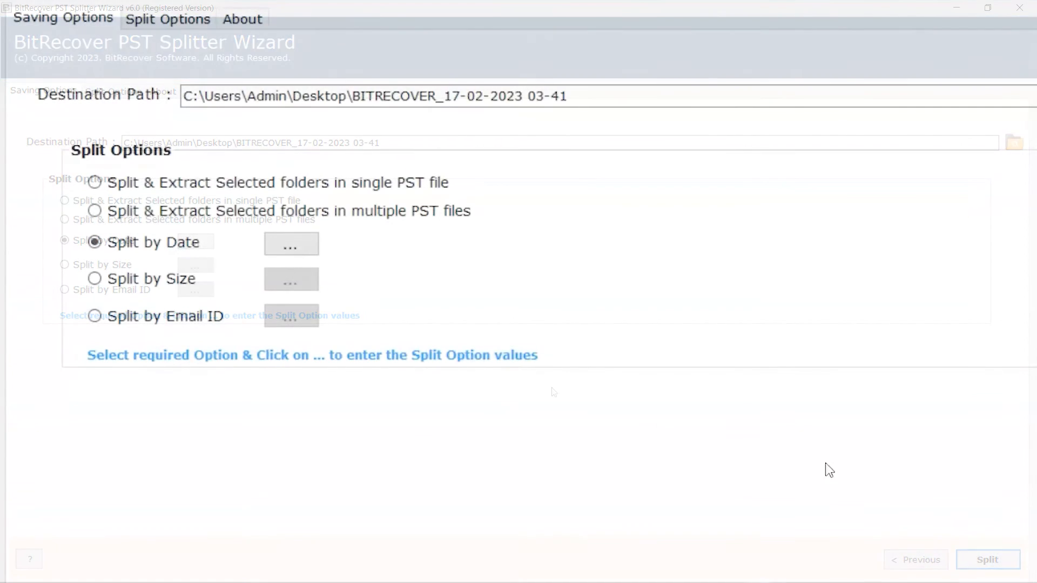
# - Switch the split method to Split by Size and review its Size setting
pyautogui.click(96, 279)
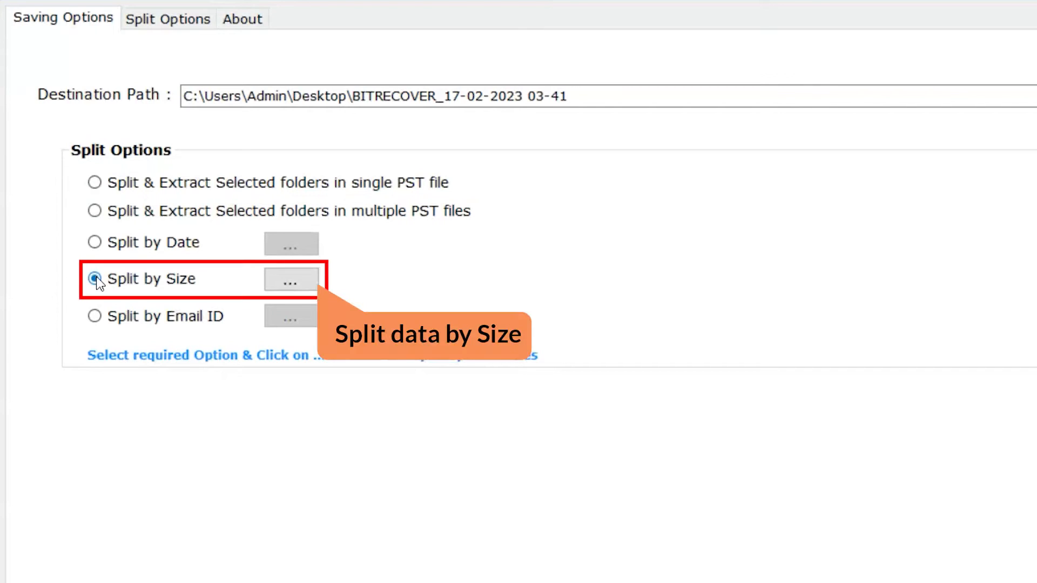
pyautogui.click(291, 281)
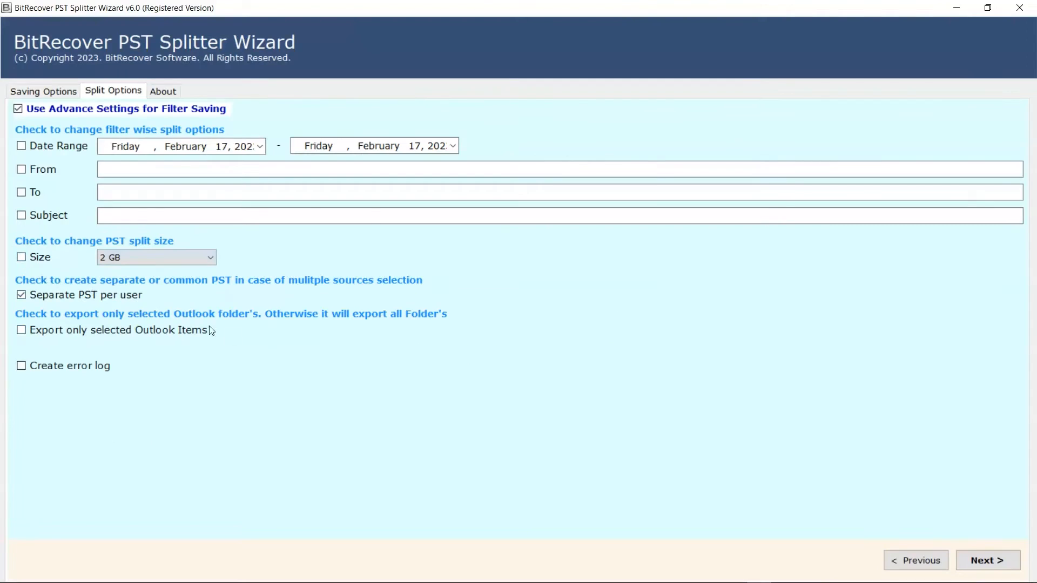
pyautogui.click(962, 559)
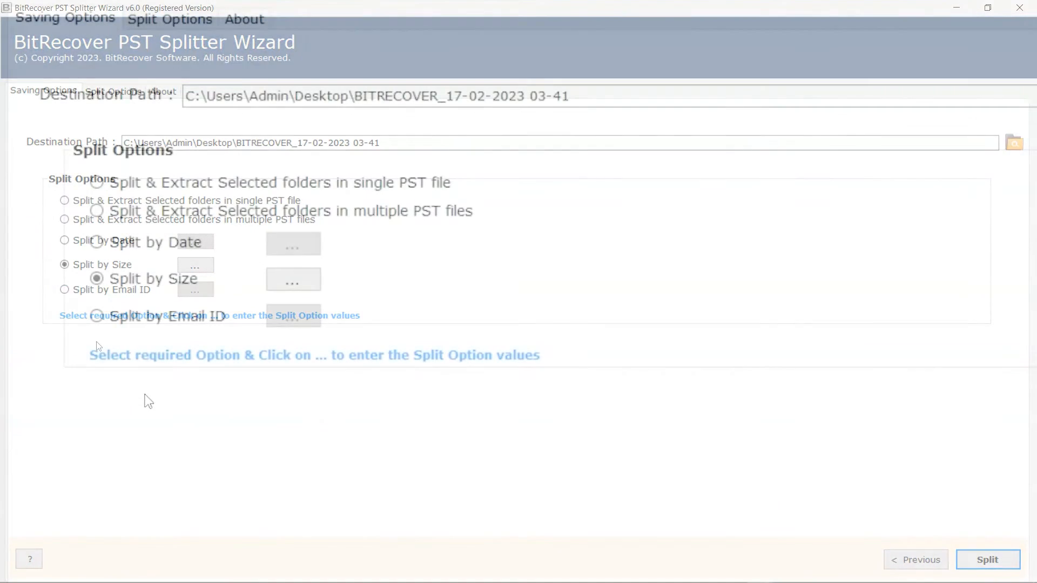
# - Choose Split by Email ID and enter the sender's e-mail address in the From field
pyautogui.click(96, 316)
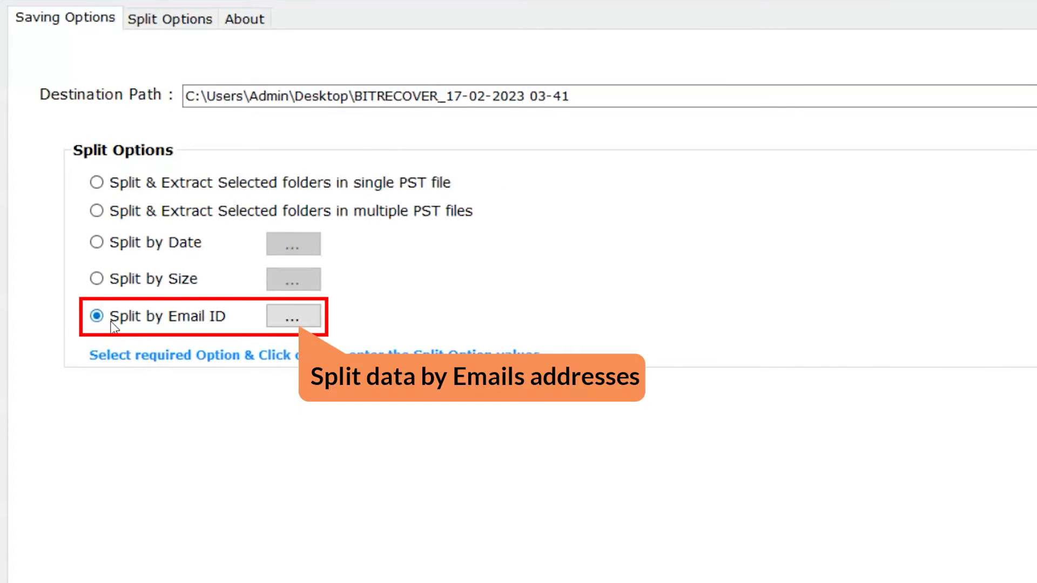
pyautogui.click(290, 320)
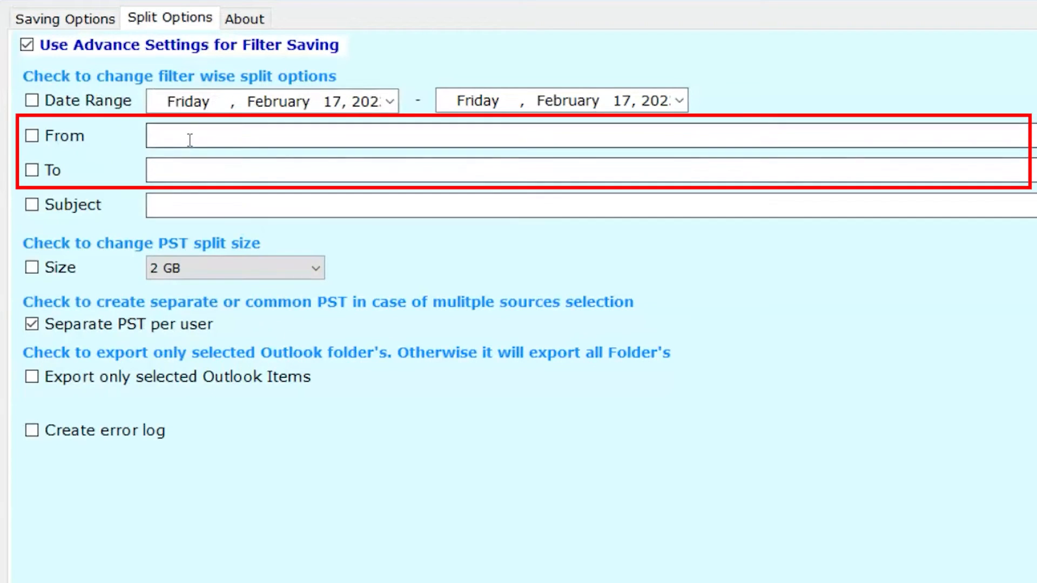
pyautogui.click(36, 170)
pyautogui.click(36, 171)
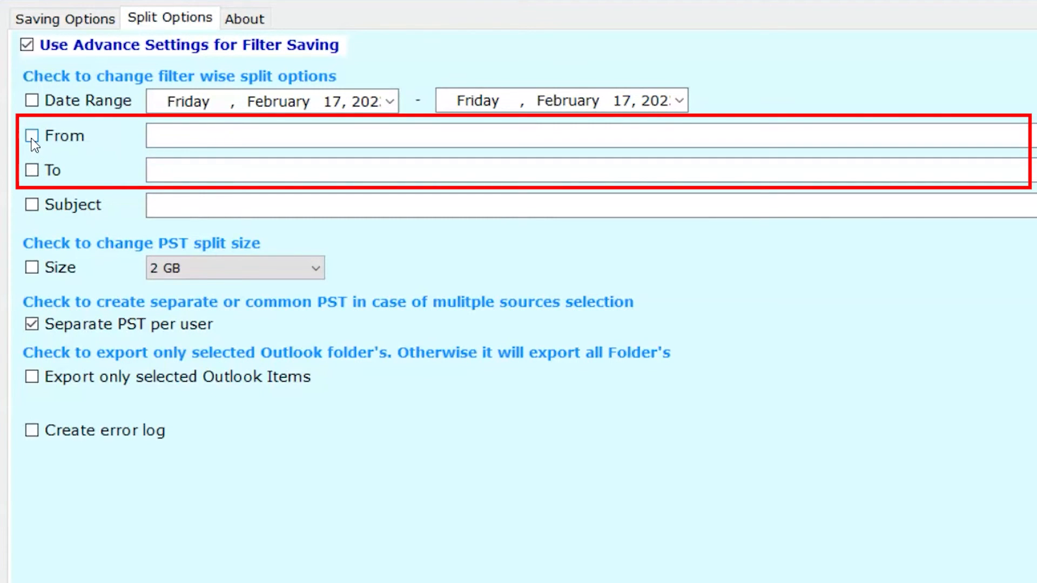
pyautogui.click(155, 133)
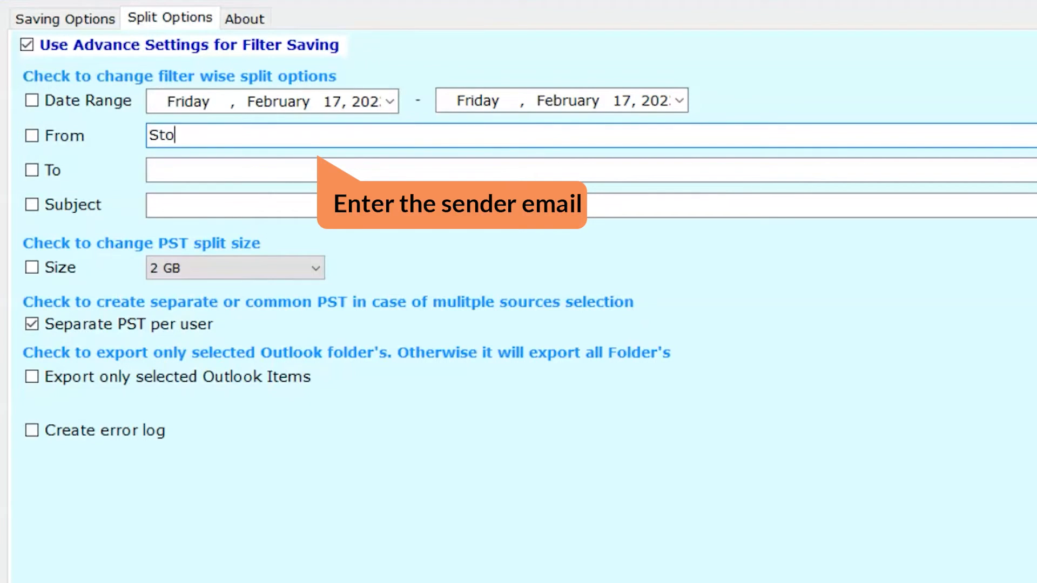
# - Enter the recipient's e-mail address, enable both address filters, then reselect Split by Date
pyautogui.click(162, 167)
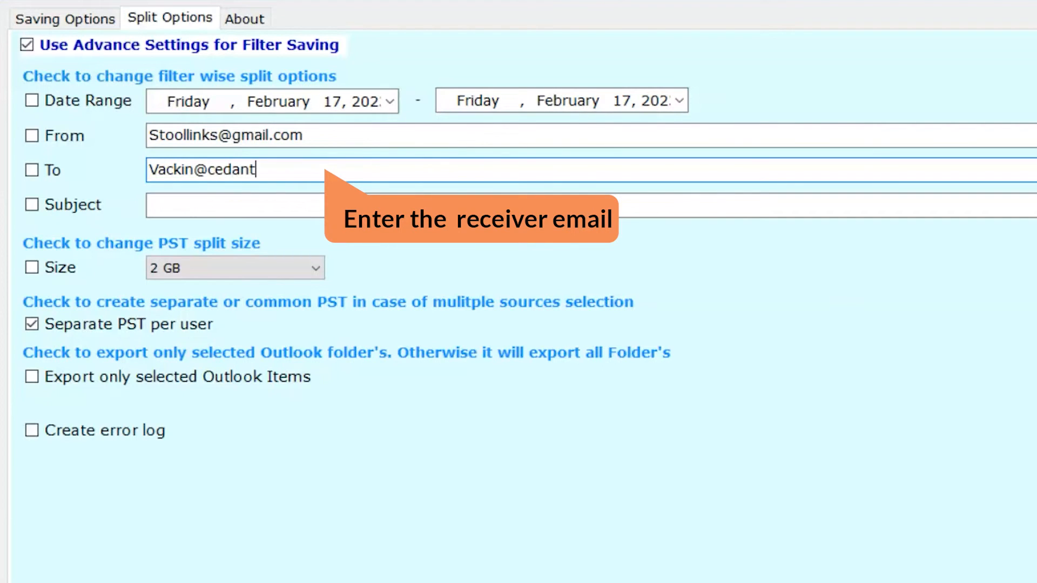
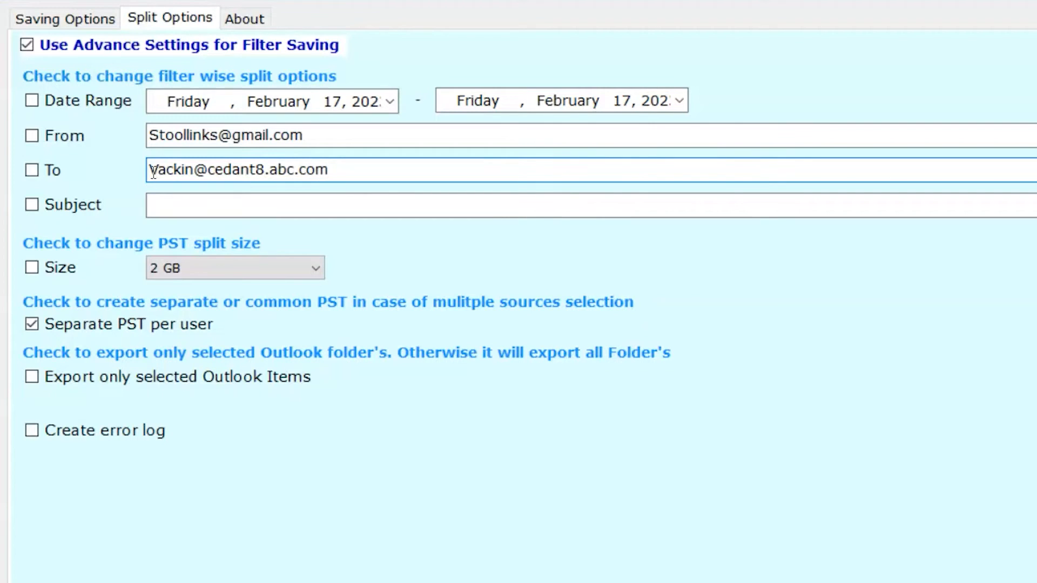
pyautogui.click(33, 170)
pyautogui.click(32, 136)
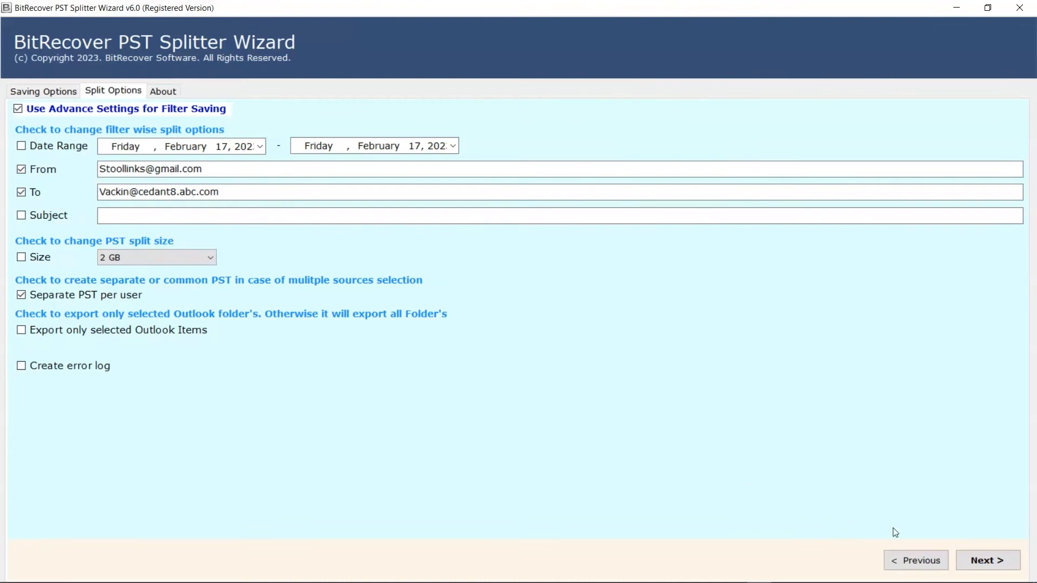
pyautogui.click(960, 556)
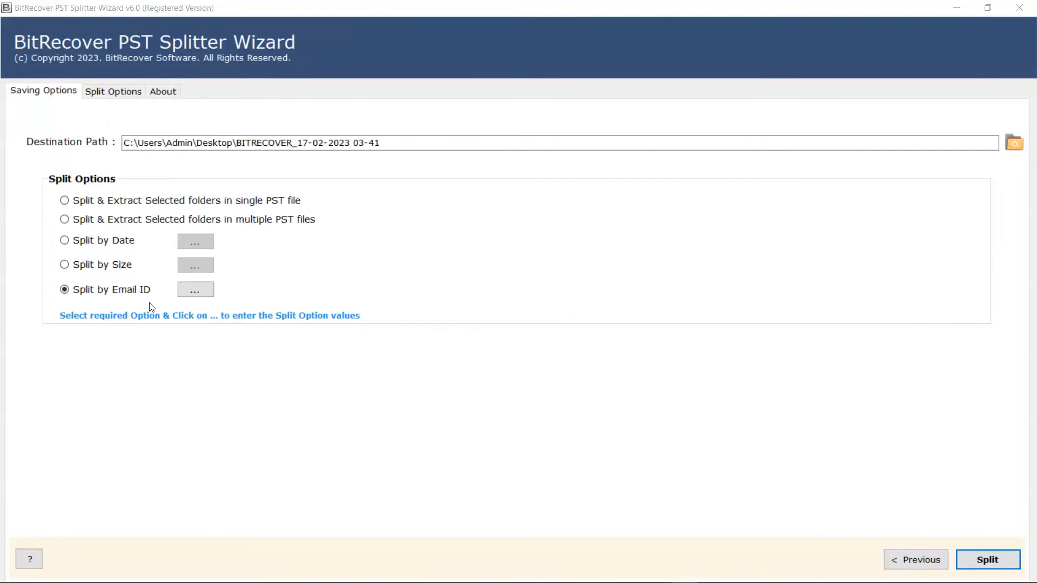
pyautogui.click(65, 243)
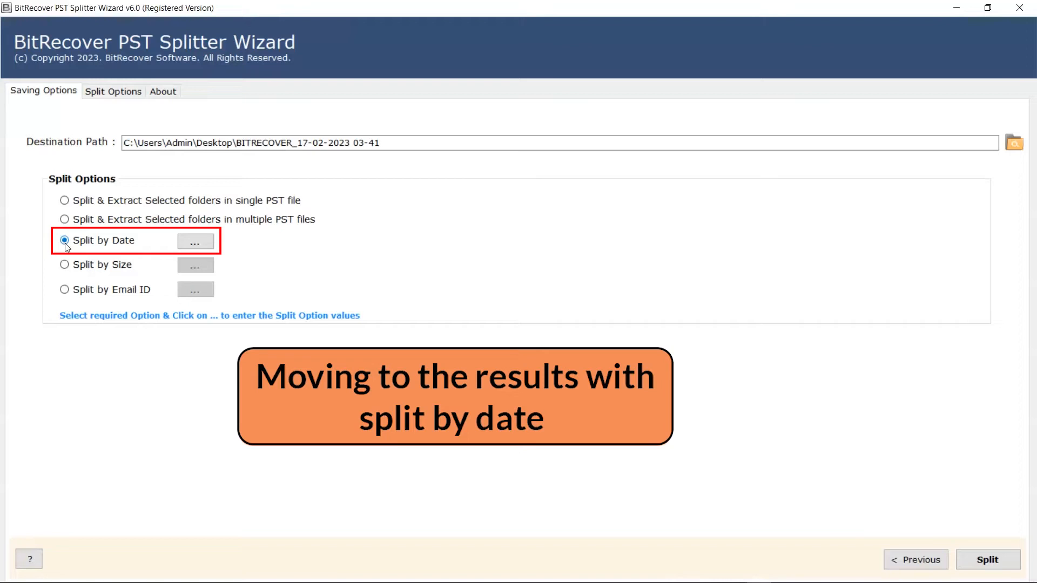
# - Enable the Date Range filter and set its start date to January 1, 2020
pyautogui.click(106, 96)
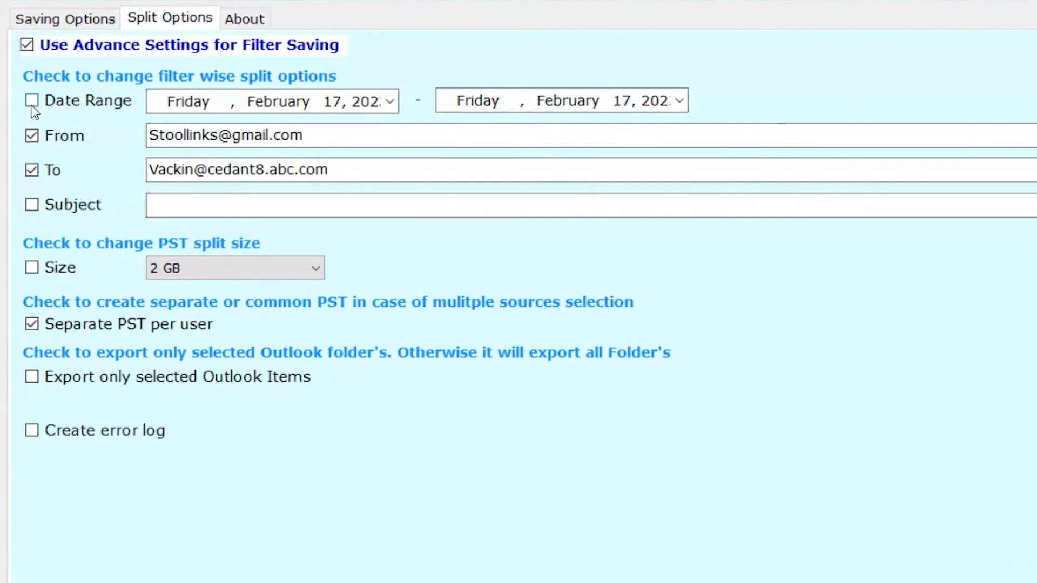
pyautogui.click(32, 105)
pyautogui.click(389, 101)
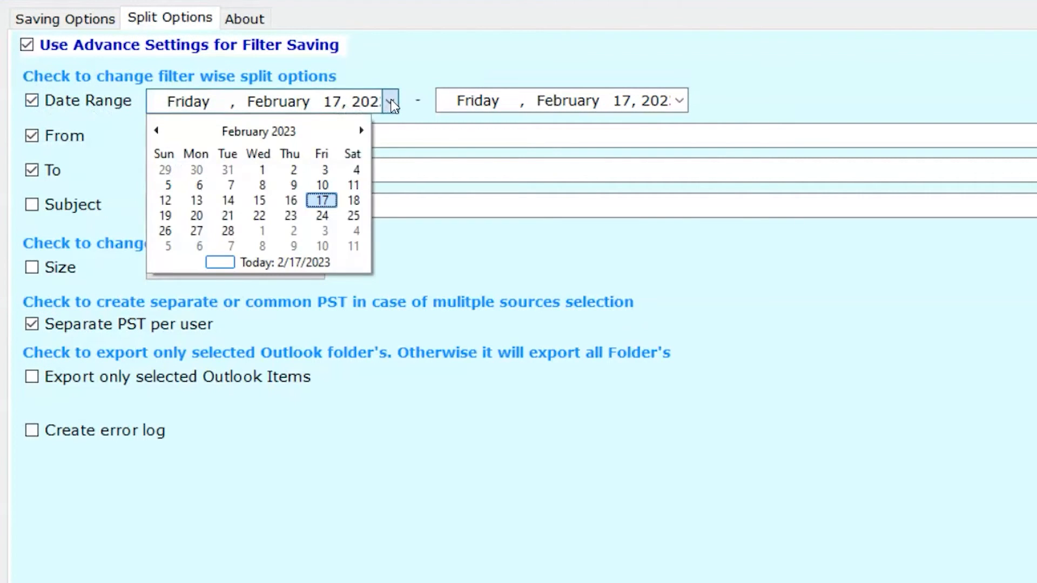
pyautogui.click(268, 132)
pyautogui.click(265, 132)
pyautogui.click(241, 158)
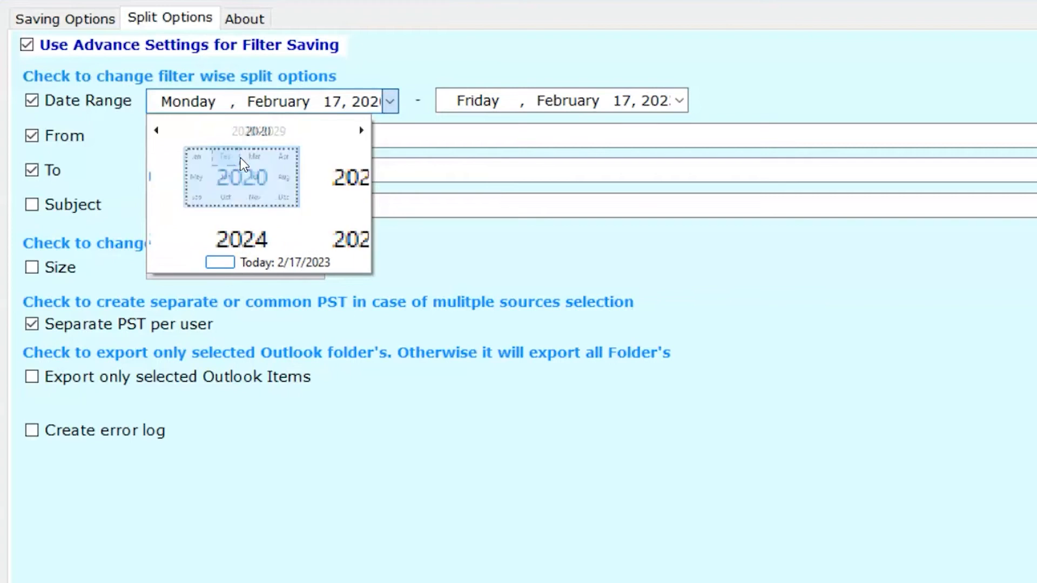
pyautogui.click(187, 160)
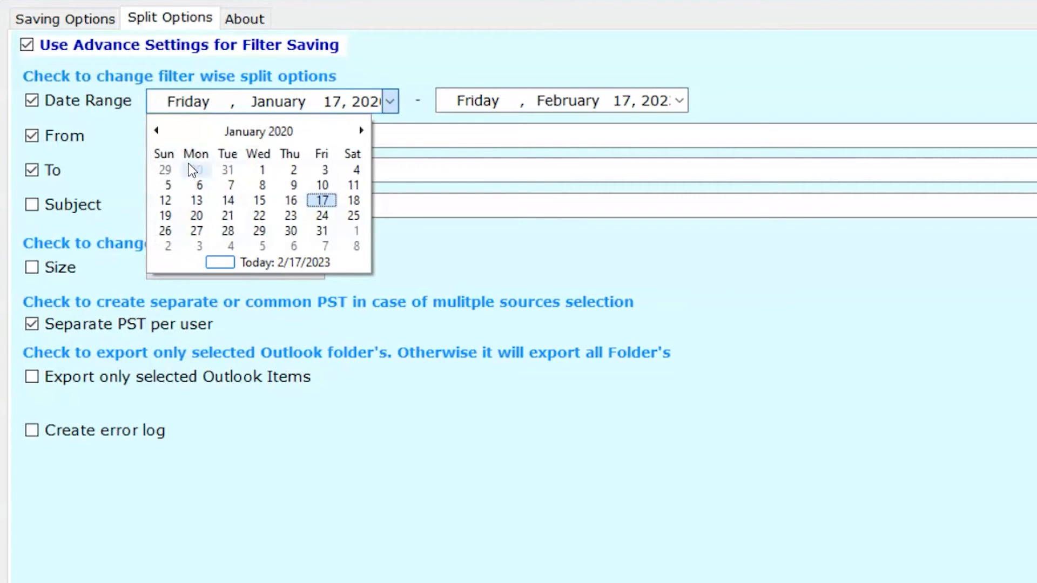
pyautogui.click(262, 170)
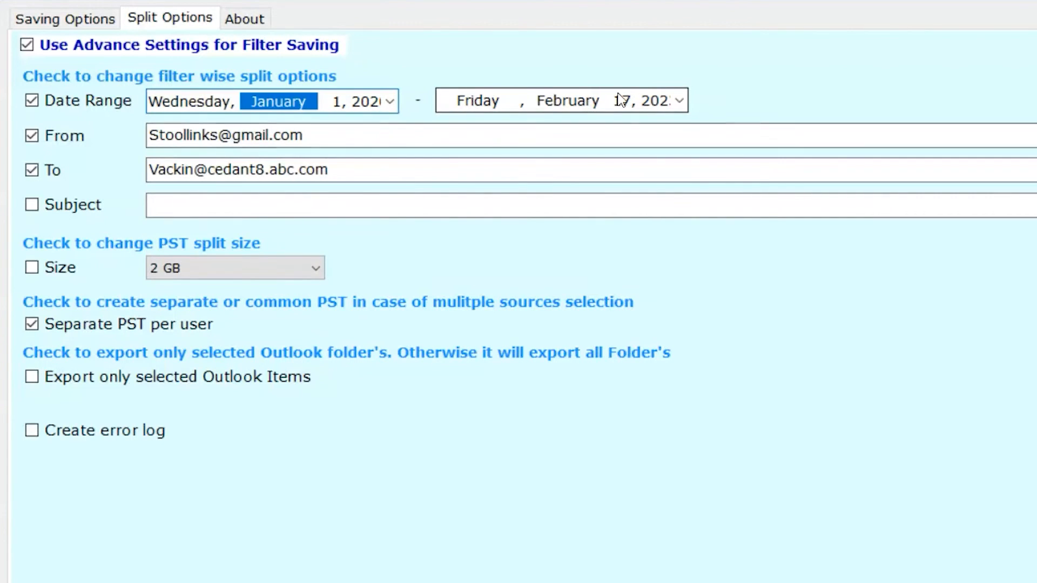
# - Set the date-range end date to December 31, 2020
pyautogui.click(680, 100)
pyautogui.click(555, 131)
pyautogui.click(555, 130)
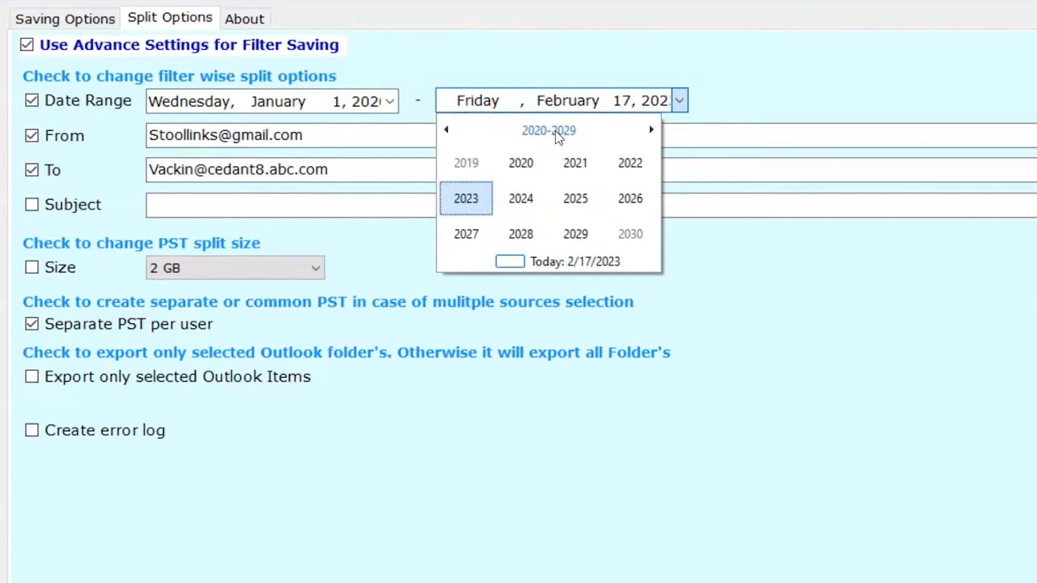
pyautogui.click(521, 163)
pyautogui.click(630, 234)
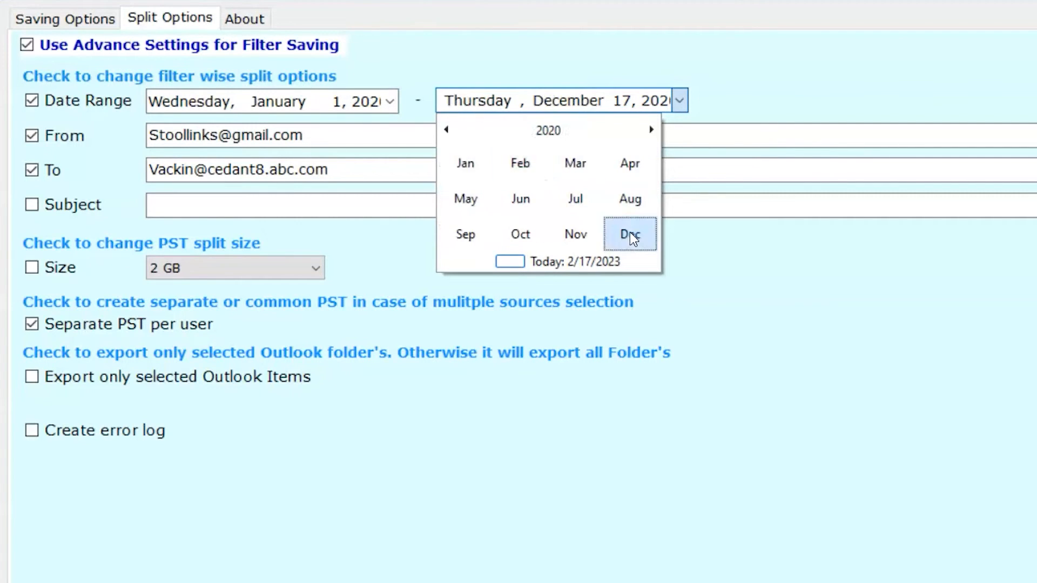
pyautogui.click(580, 231)
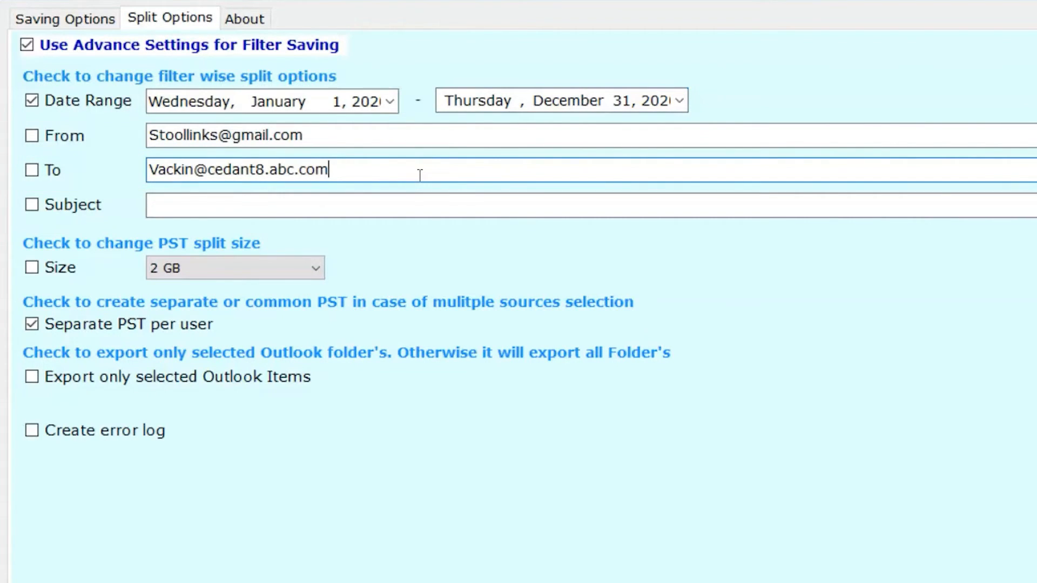
# - Clear the To and From address fields, leave Subject unchecked, and tick the Size option
pyautogui.press('BackSpace')
pyautogui.press('BackSpace')
pyautogui.press('BackSpace')
pyautogui.press('BackSpace')
pyautogui.press('BackSpace')
pyautogui.press('BackSpace')
pyautogui.press('BackSpace')
pyautogui.press('BackSpace')
pyautogui.press('BackSpace')
pyautogui.press('BackSpace')
pyautogui.press('BackSpace')
pyautogui.press('BackSpace')
pyautogui.press('BackSpace')
pyautogui.press('BackSpace')
pyautogui.press('BackSpace')
pyautogui.press('BackSpace')
pyautogui.press('BackSpace')
pyautogui.press('BackSpace')
pyautogui.press('BackSpace')
pyautogui.press('BackSpace')
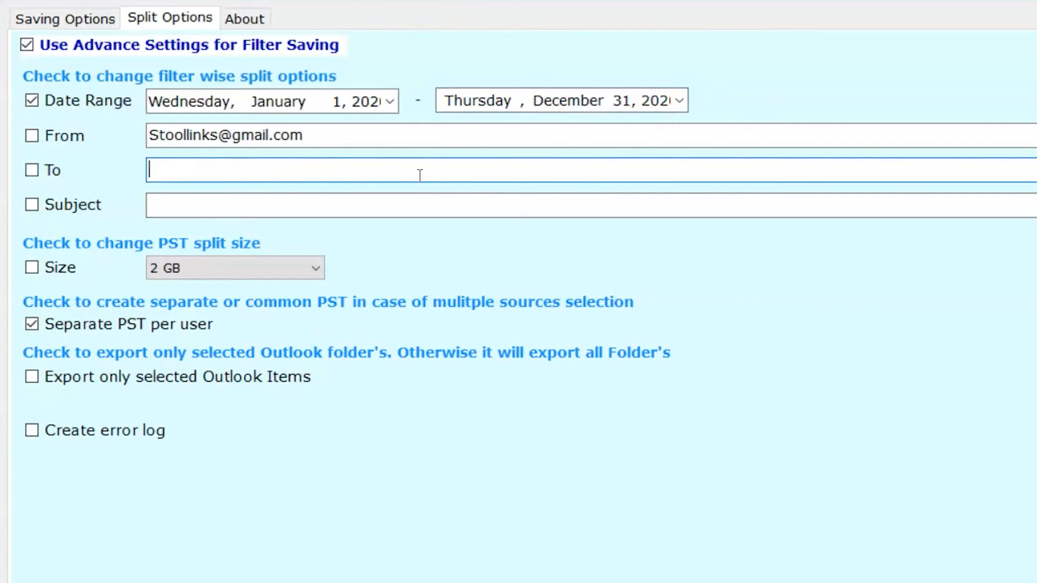
pyautogui.click(411, 139)
pyautogui.press('BackSpace')
pyautogui.press('BackSpace')
pyautogui.press('BackSpace')
pyautogui.press('BackSpace')
pyautogui.press('BackSpace')
pyautogui.press('BackSpace')
pyautogui.press('BackSpace')
pyautogui.press('BackSpace')
pyautogui.press('BackSpace')
pyautogui.press('BackSpace')
pyautogui.press('BackSpace')
pyautogui.press('BackSpace')
pyautogui.press('BackSpace')
pyautogui.press('BackSpace')
pyautogui.press('BackSpace')
pyautogui.press('BackSpace')
pyautogui.press('BackSpace')
pyautogui.press('BackSpace')
pyautogui.press('BackSpace')
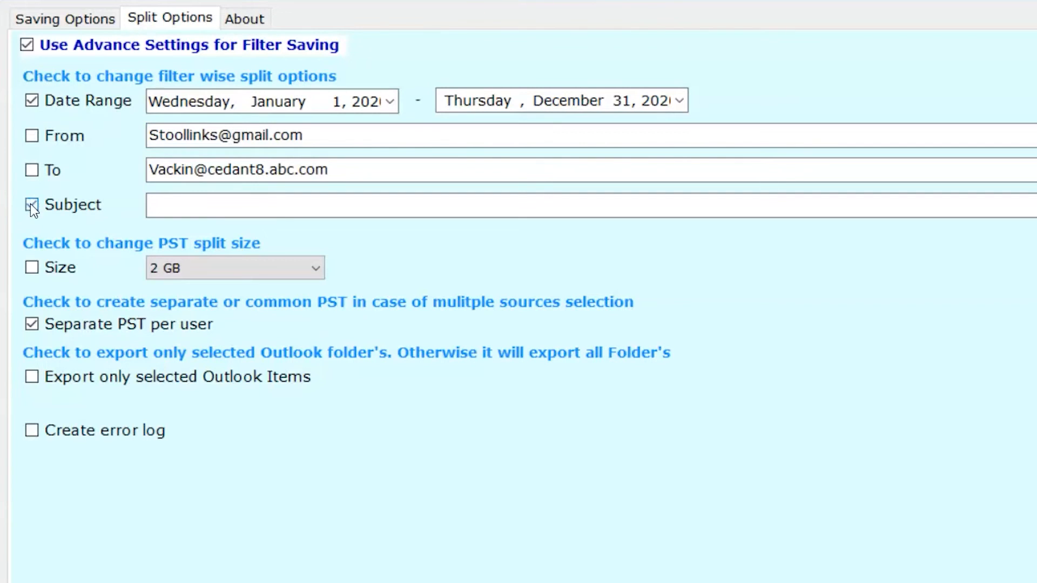
pyautogui.click(30, 203)
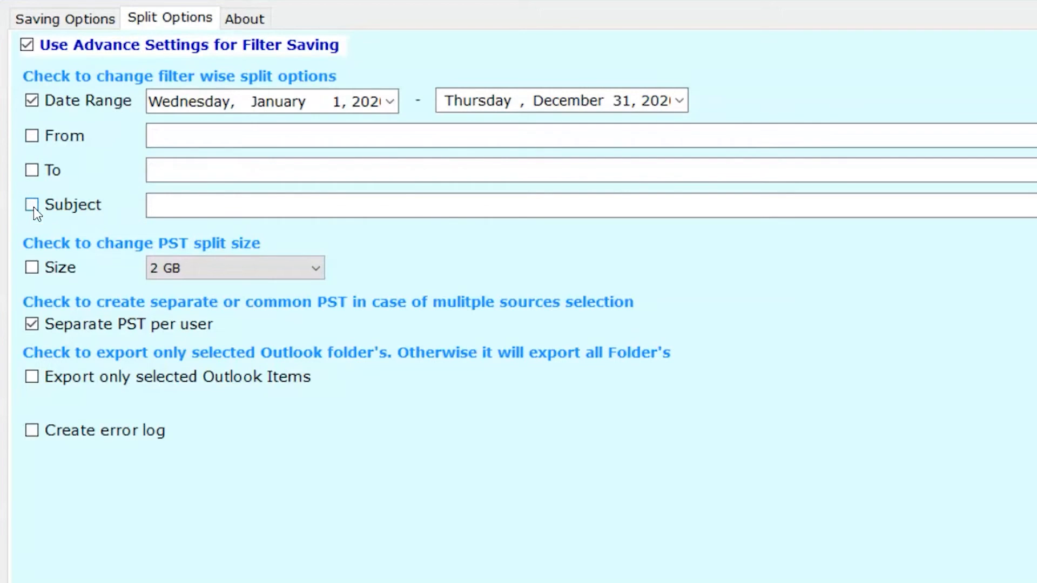
pyautogui.click(32, 268)
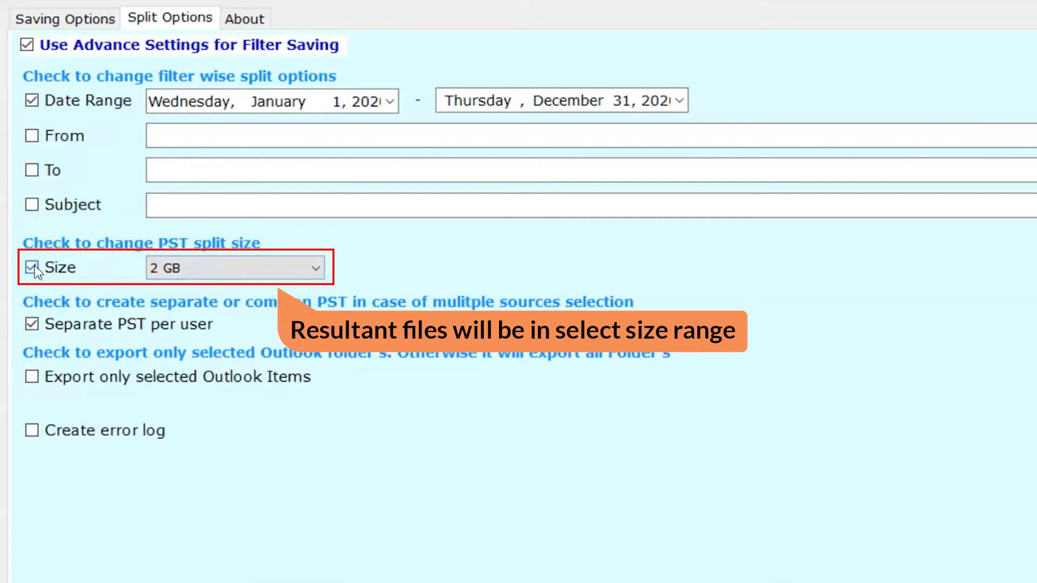
# - Keep 2 GB as split size but turn the size limit off, and disable Separate PST per user
pyautogui.click(313, 271)
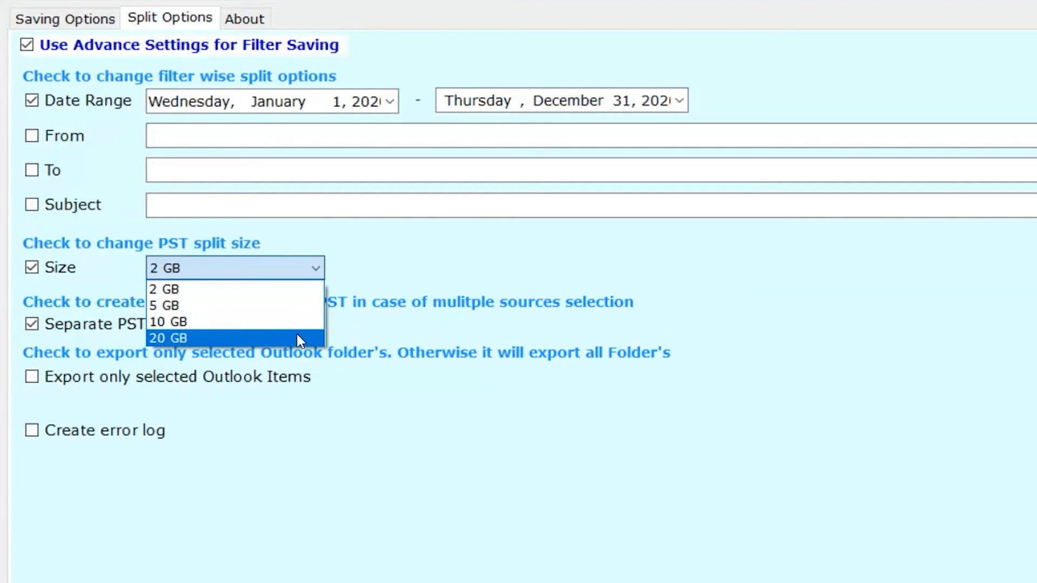
pyautogui.click(301, 289)
pyautogui.click(32, 269)
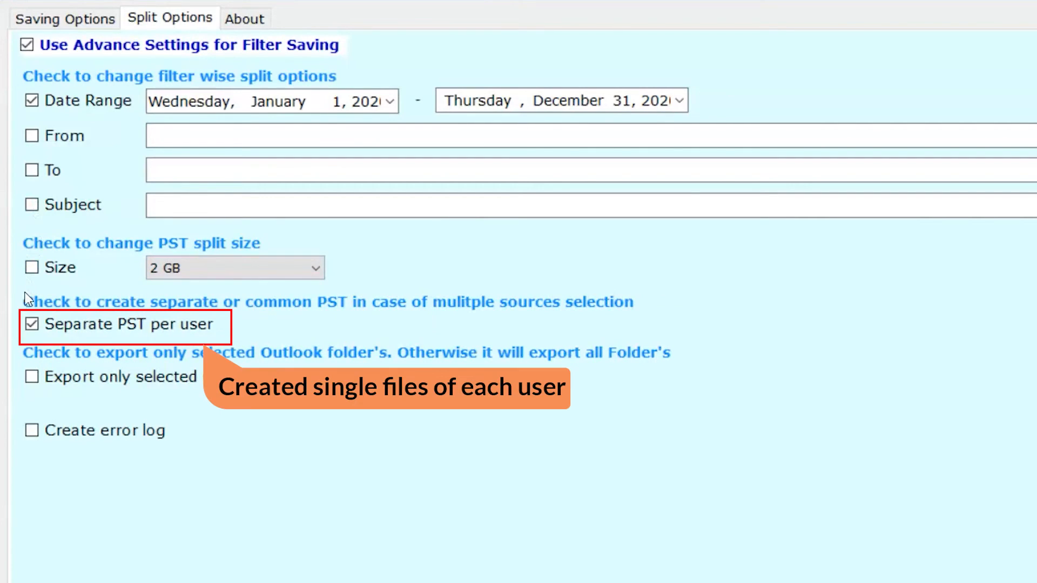
pyautogui.click(29, 325)
# - Leave all Outlook item types exported and turn on Create error log
pyautogui.click(30, 376)
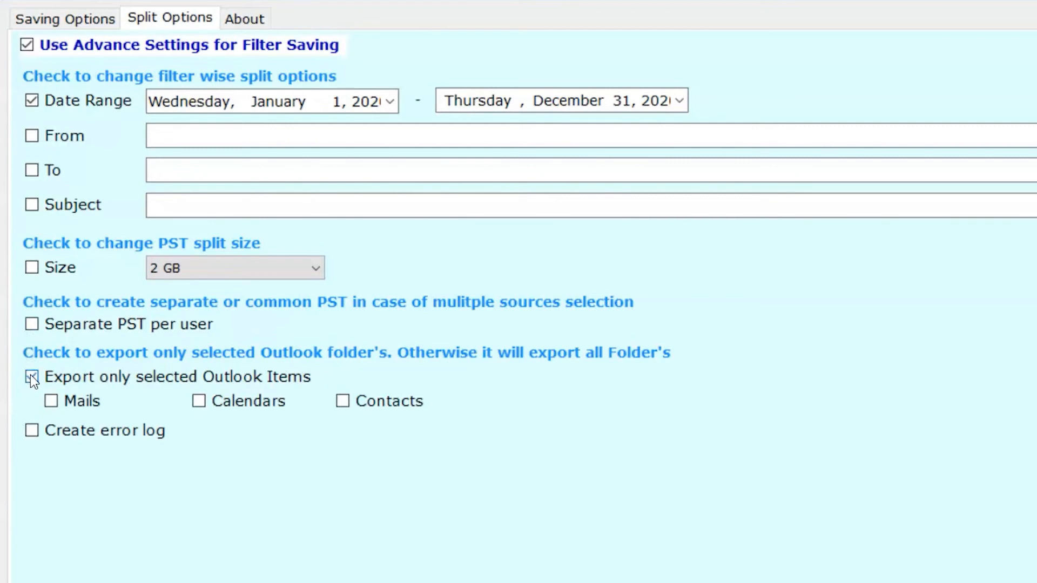
pyautogui.click(52, 402)
pyautogui.click(51, 402)
pyautogui.click(201, 401)
pyautogui.click(203, 401)
pyautogui.click(341, 402)
pyautogui.click(342, 402)
pyautogui.click(32, 377)
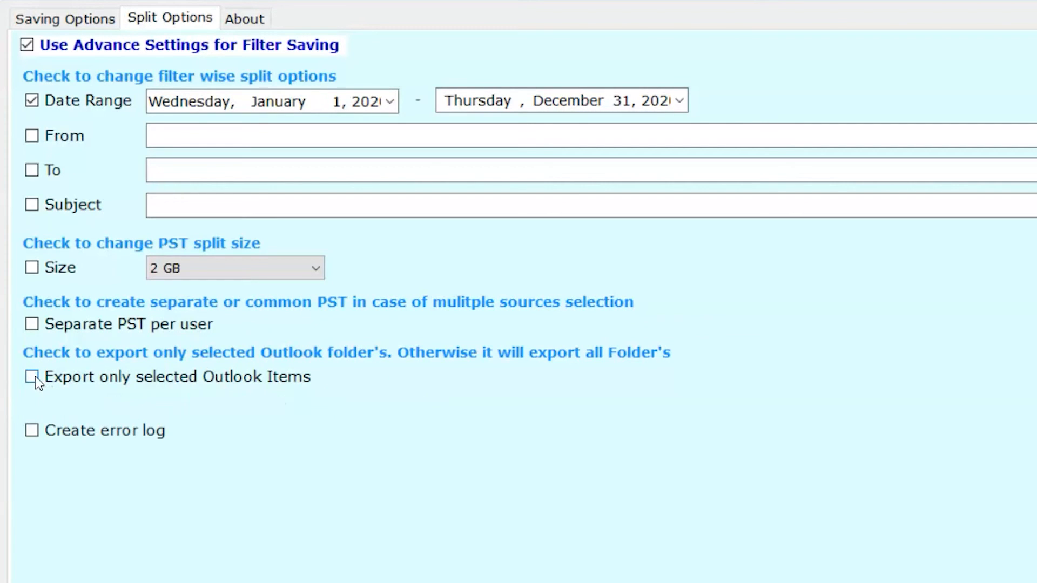
pyautogui.click(31, 431)
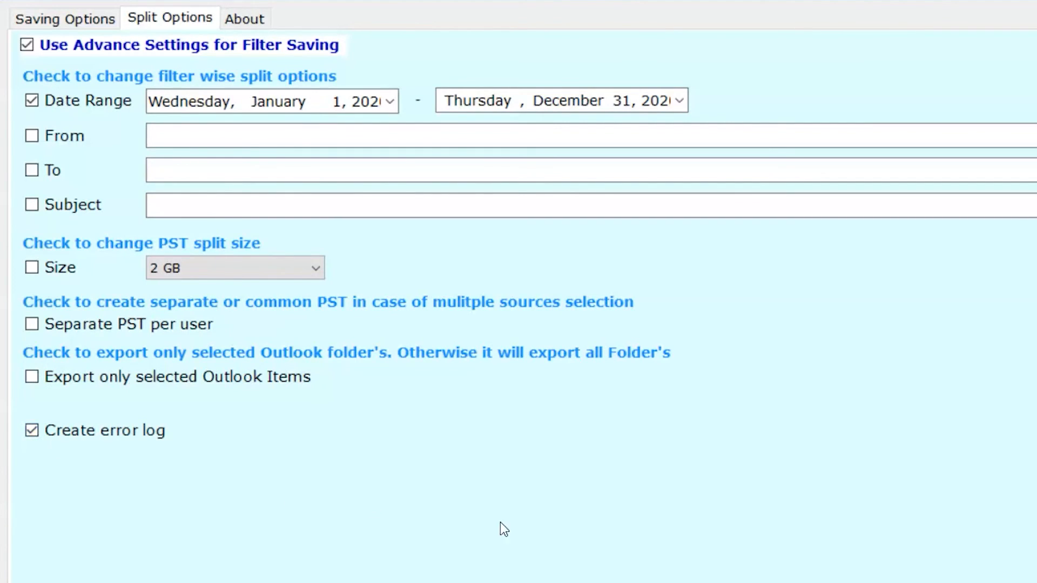
# - Choose the PST folder on New Volume (F:) as the destination path
pyautogui.click(973, 559)
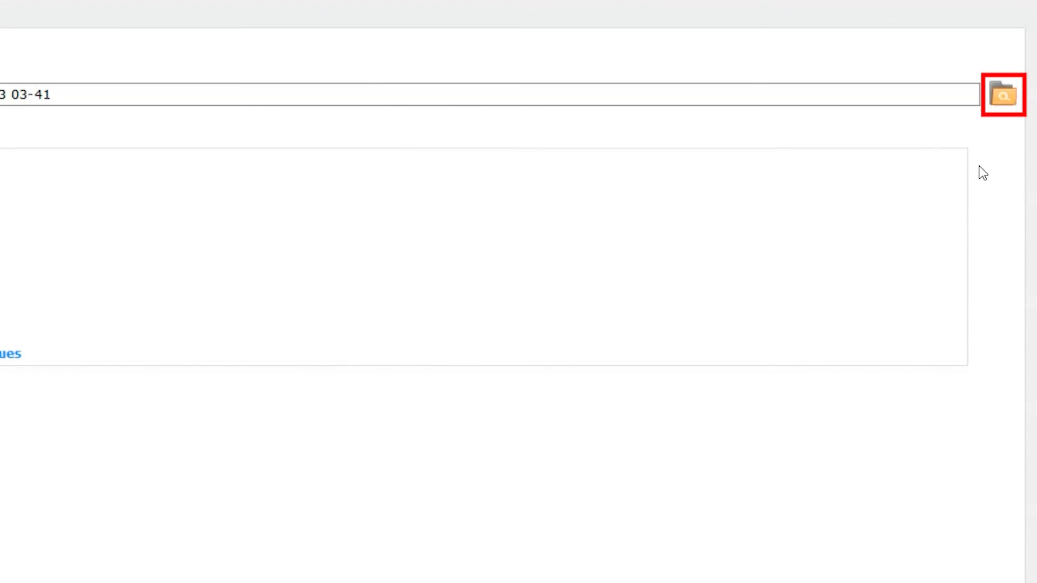
pyautogui.click(1003, 97)
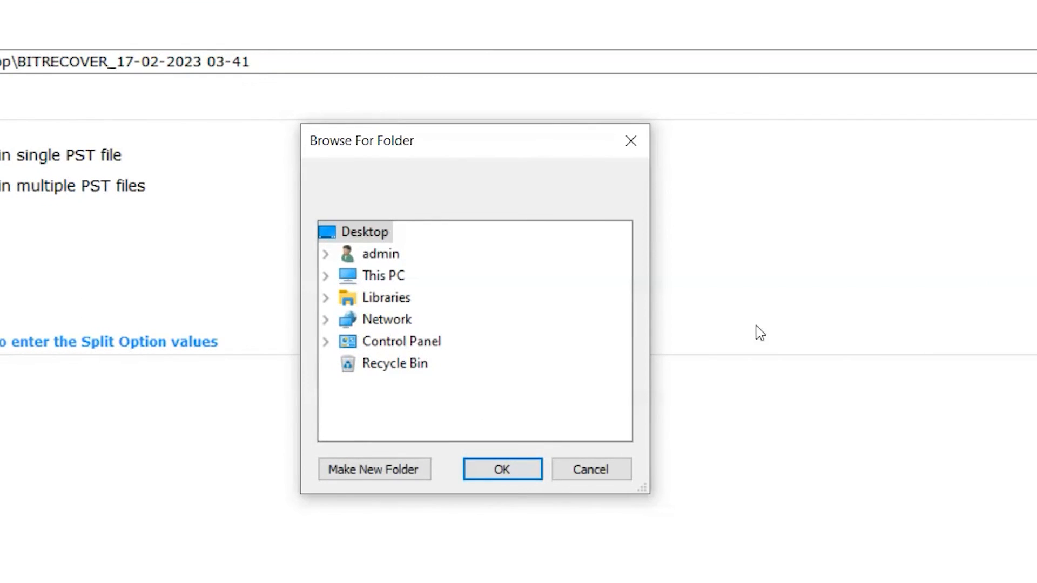
pyautogui.doubleClick(386, 280)
pyautogui.scroll(-2, 403, 313)
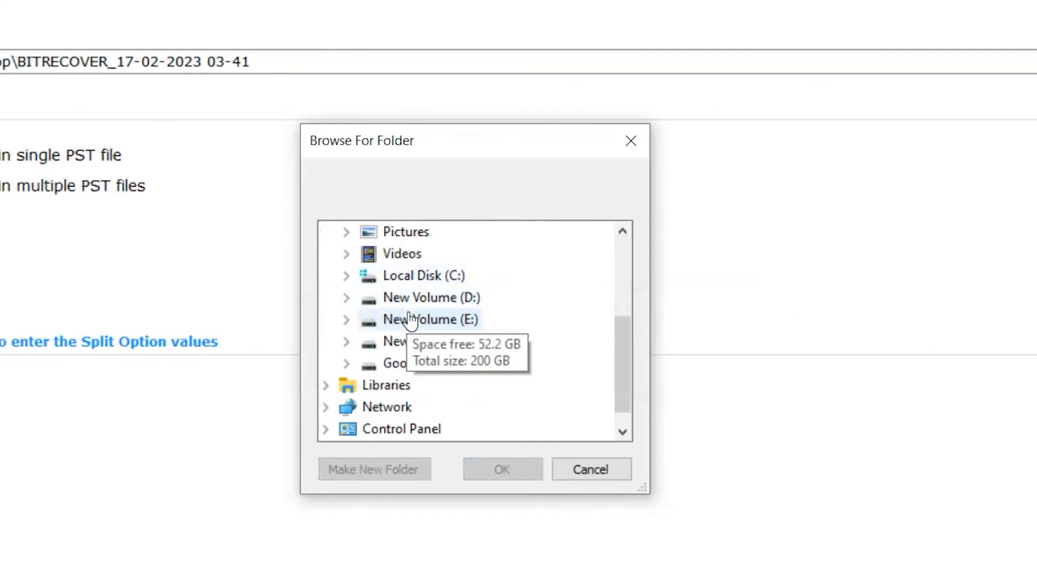
pyautogui.doubleClick(412, 340)
pyautogui.scroll(-1, 413, 373)
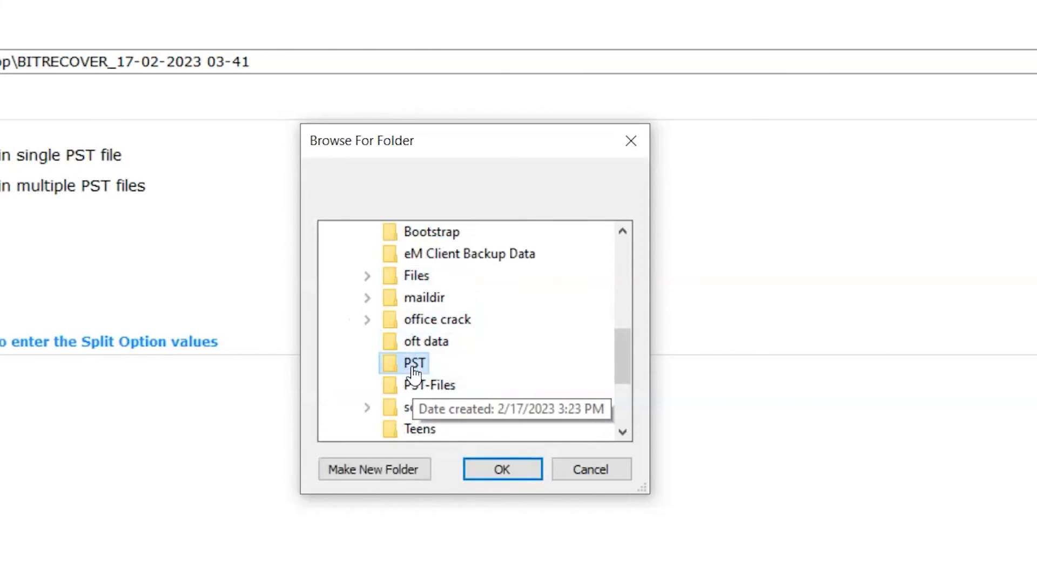
pyautogui.click(413, 369)
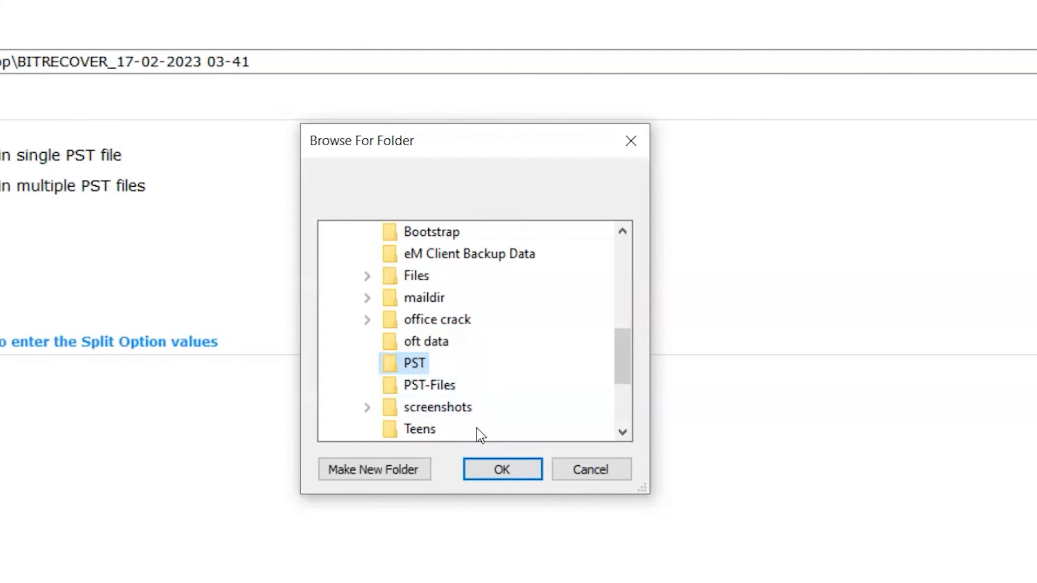
pyautogui.click(491, 471)
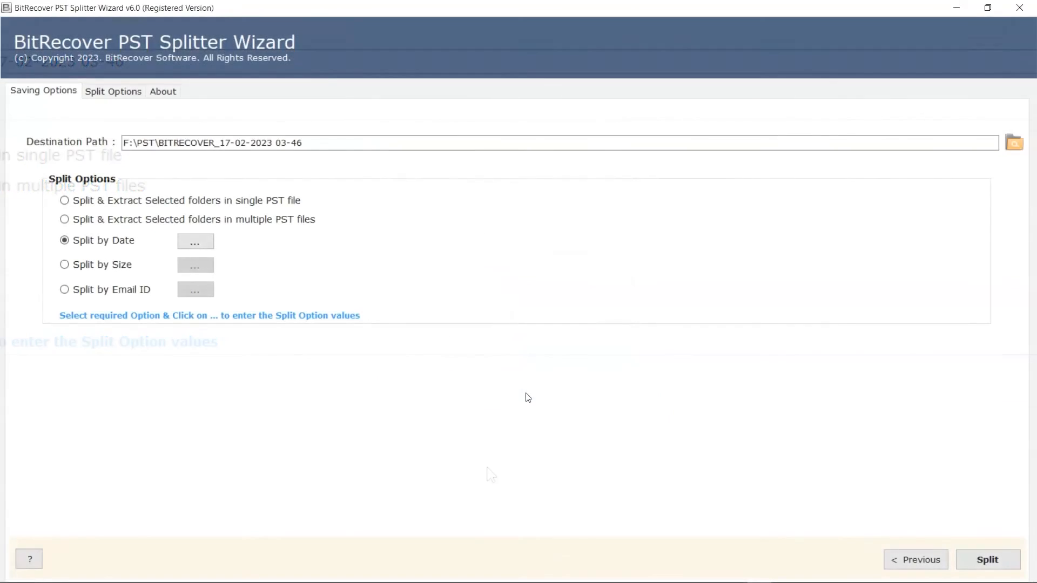
# - Run the date-range split into F:\PST, then acknowledge the success message to show SavingLog.txt
pyautogui.click(958, 556)
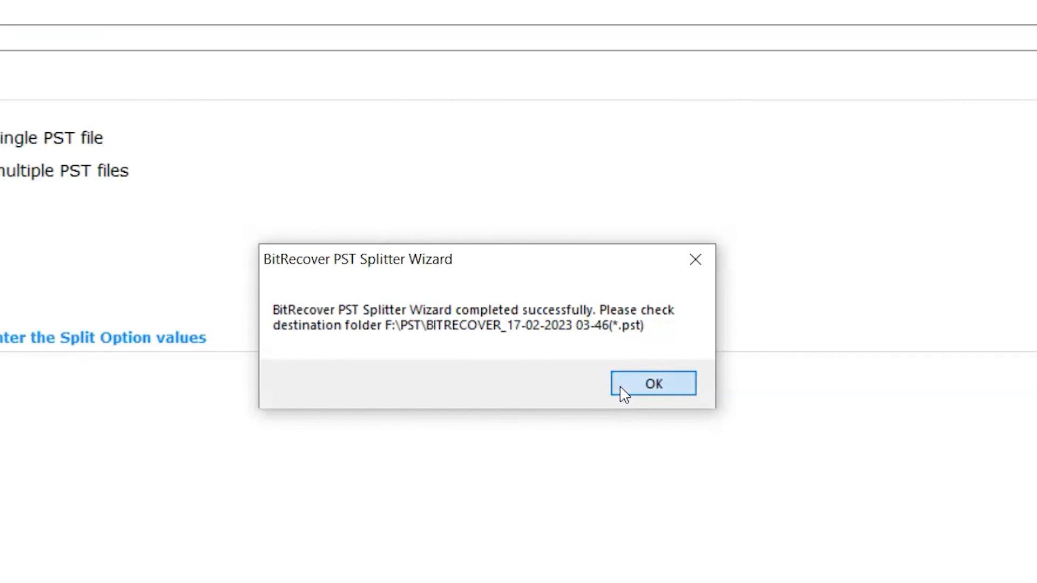
pyautogui.click(625, 393)
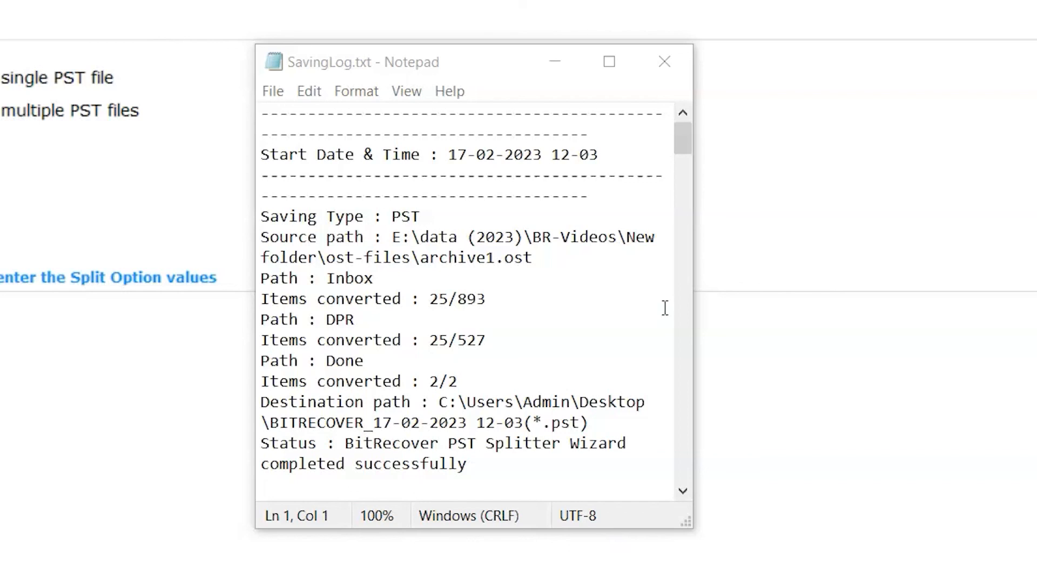
pyautogui.click(668, 71)
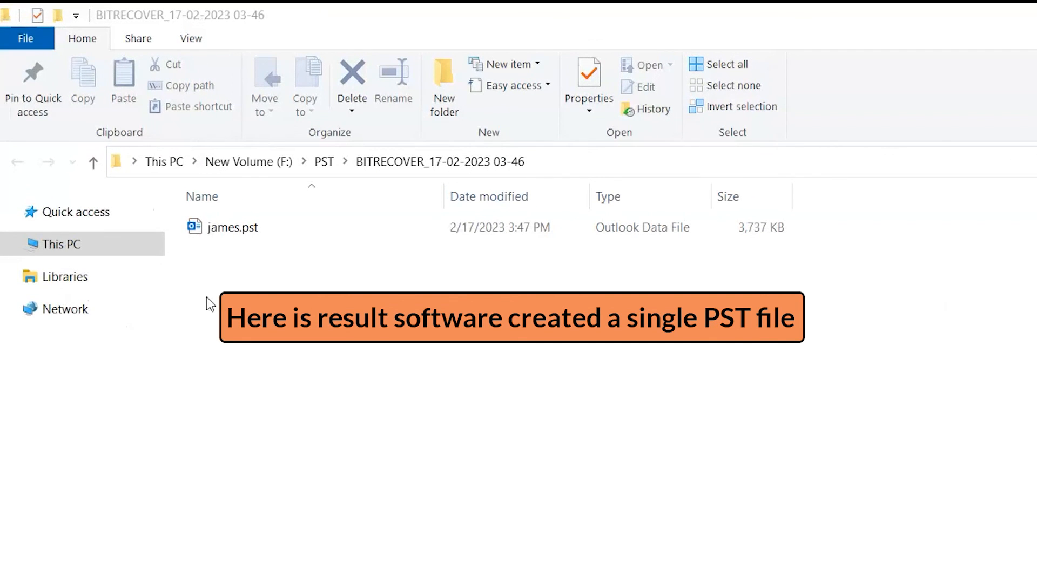
pyautogui.click(226, 230)
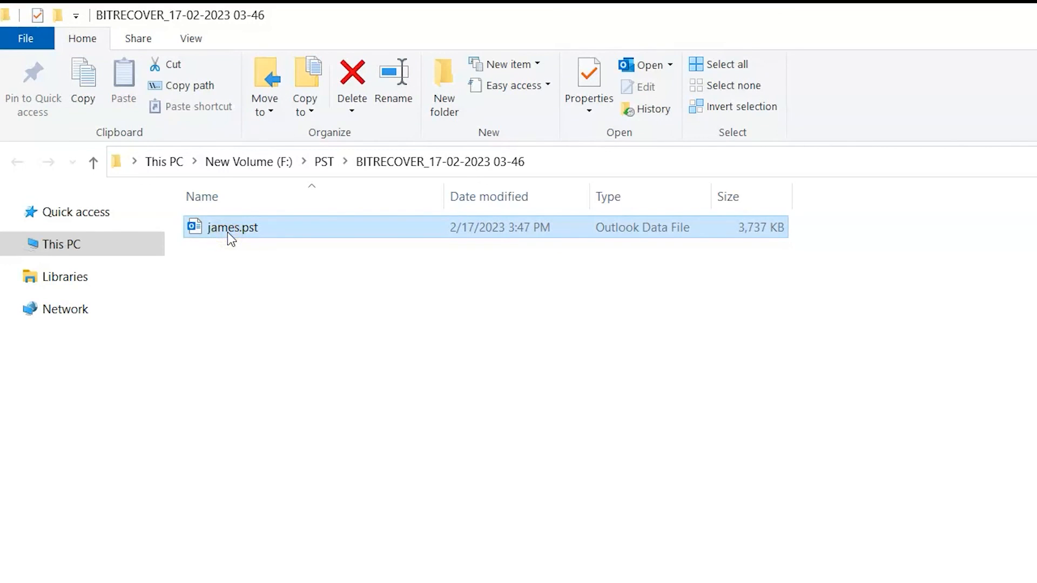